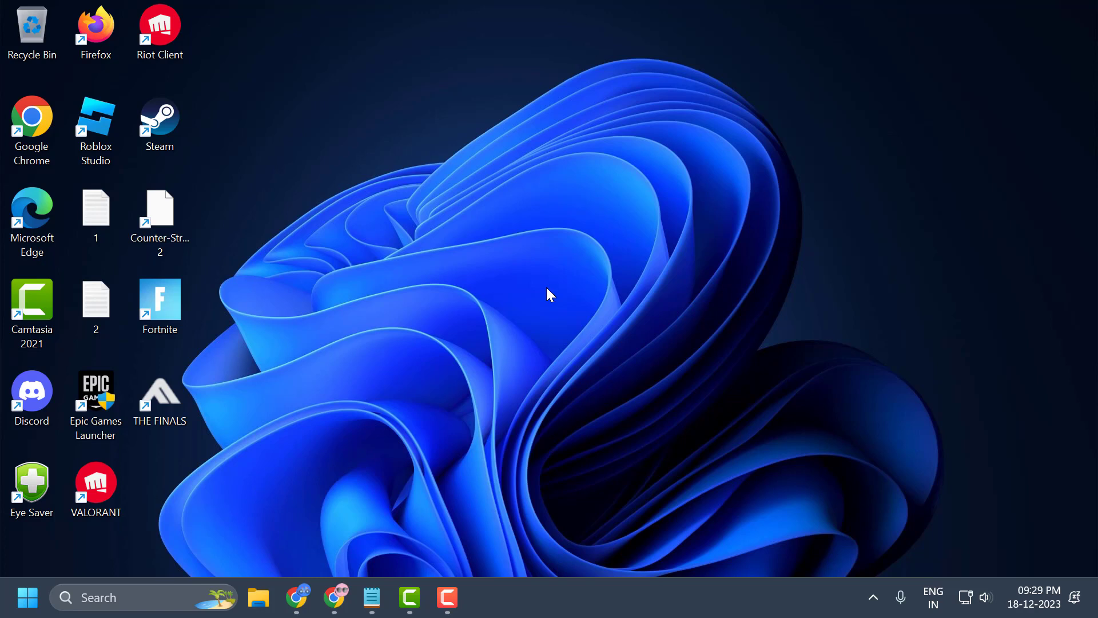
Launch Steam and browse the local files of Counter-Strike 2 from the game library.
double_click(171, 136)
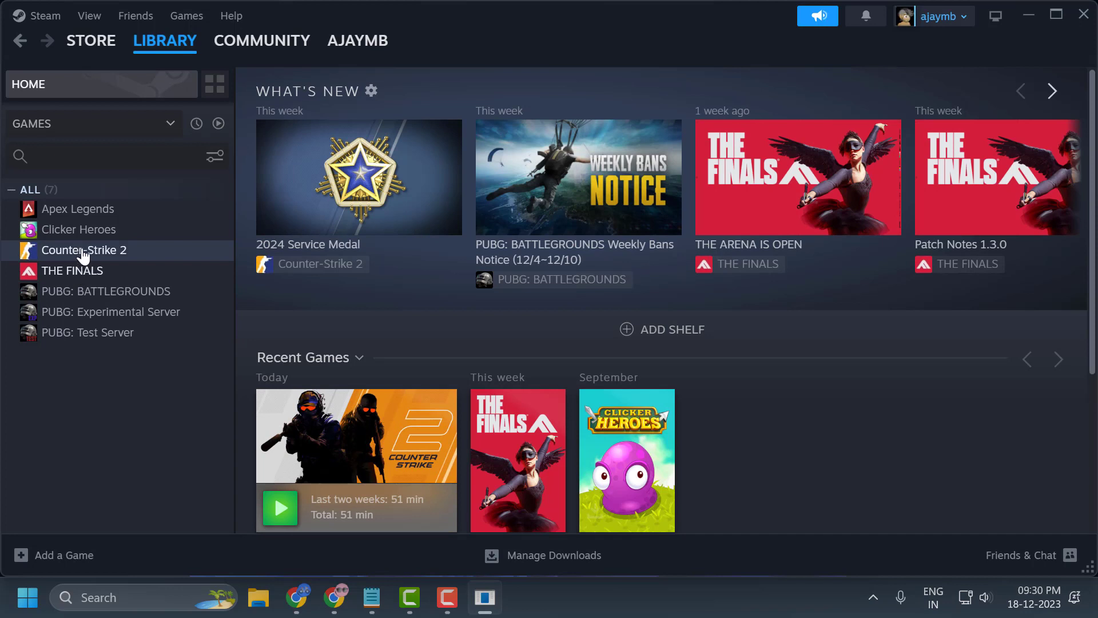
right_click(80, 251)
mouse_move(150, 362)
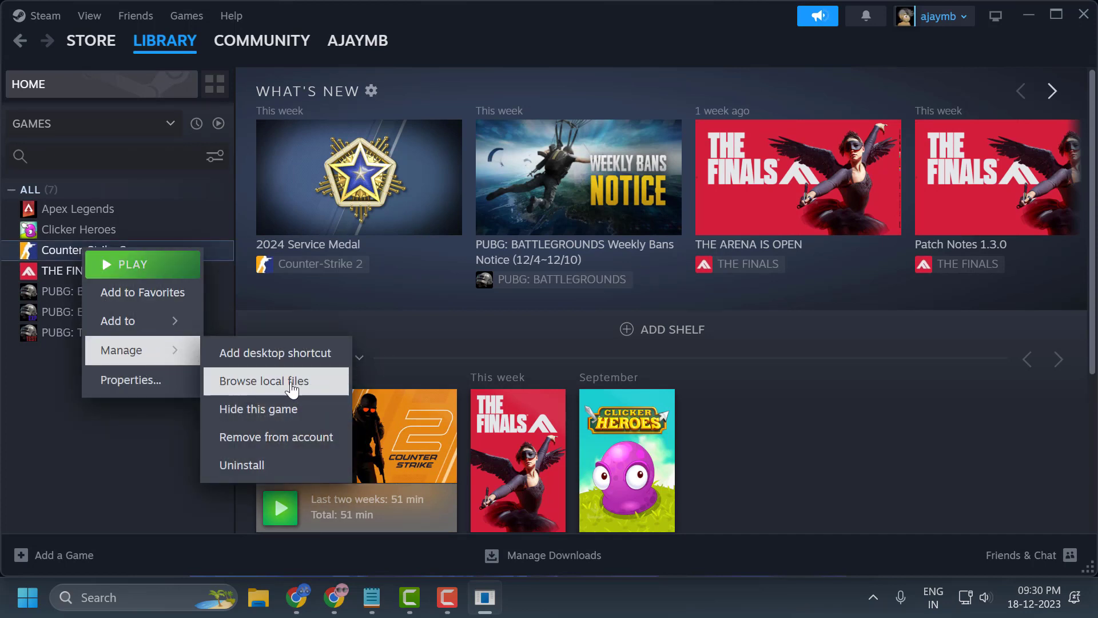
left_click(293, 389)
left_click(262, 599)
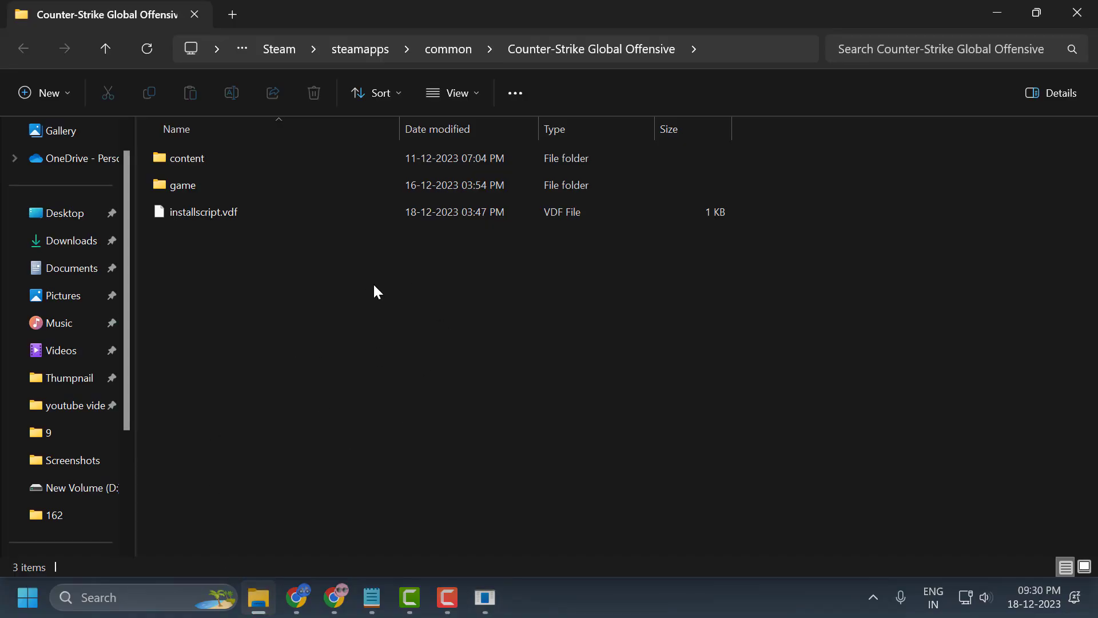
Open the win64 folder inside game\bin of the Counter-Strike Global Offensive directory.
left_click(234, 191)
double_click(212, 189)
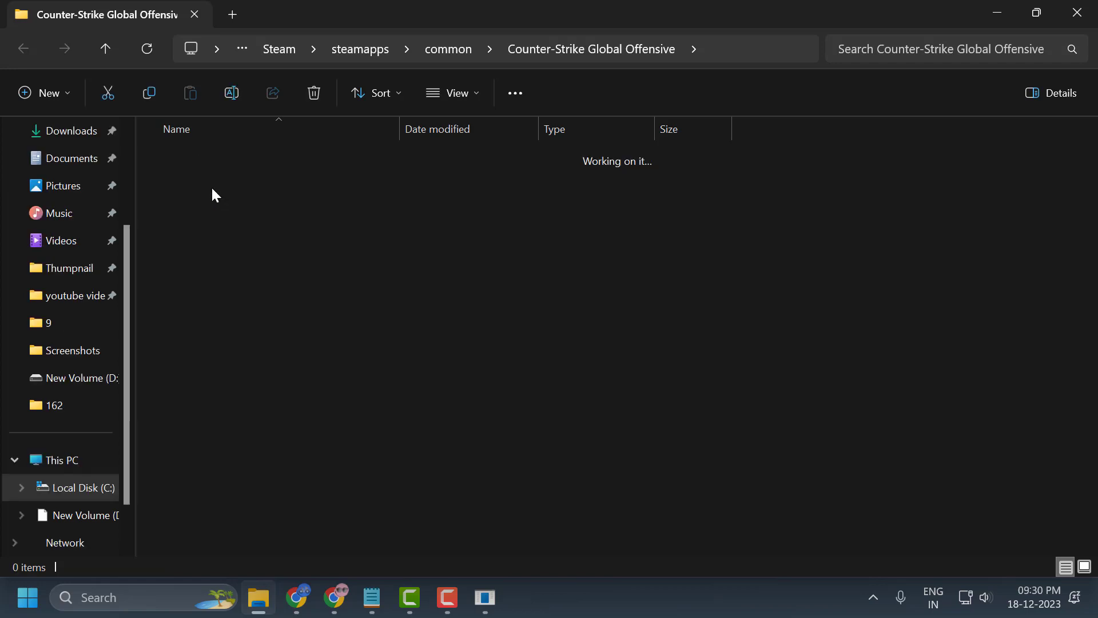
double_click(213, 163)
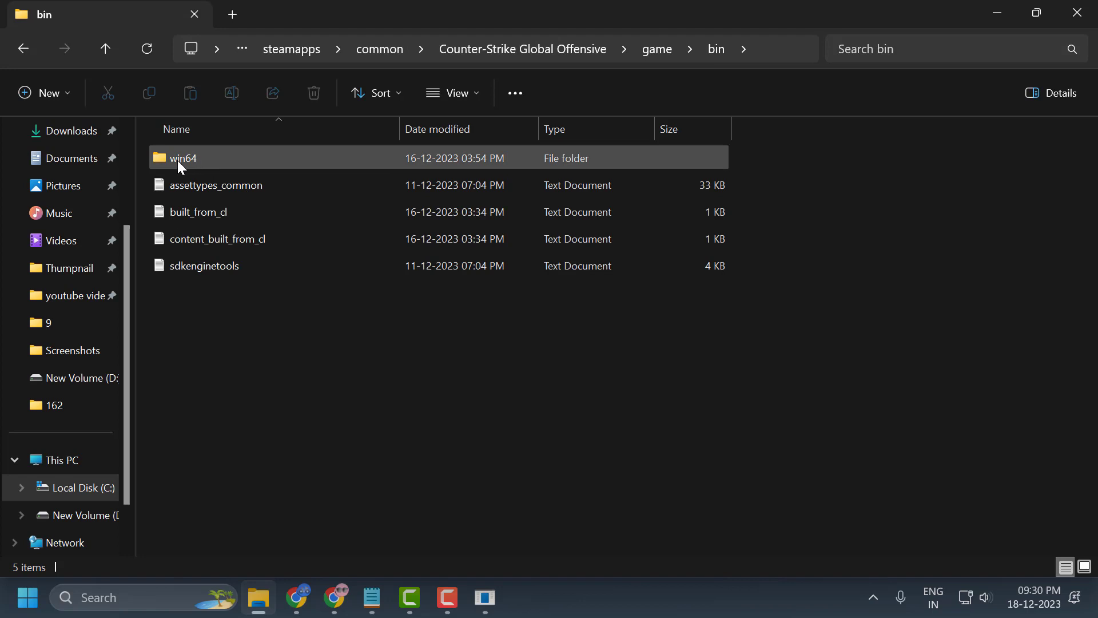
double_click(195, 161)
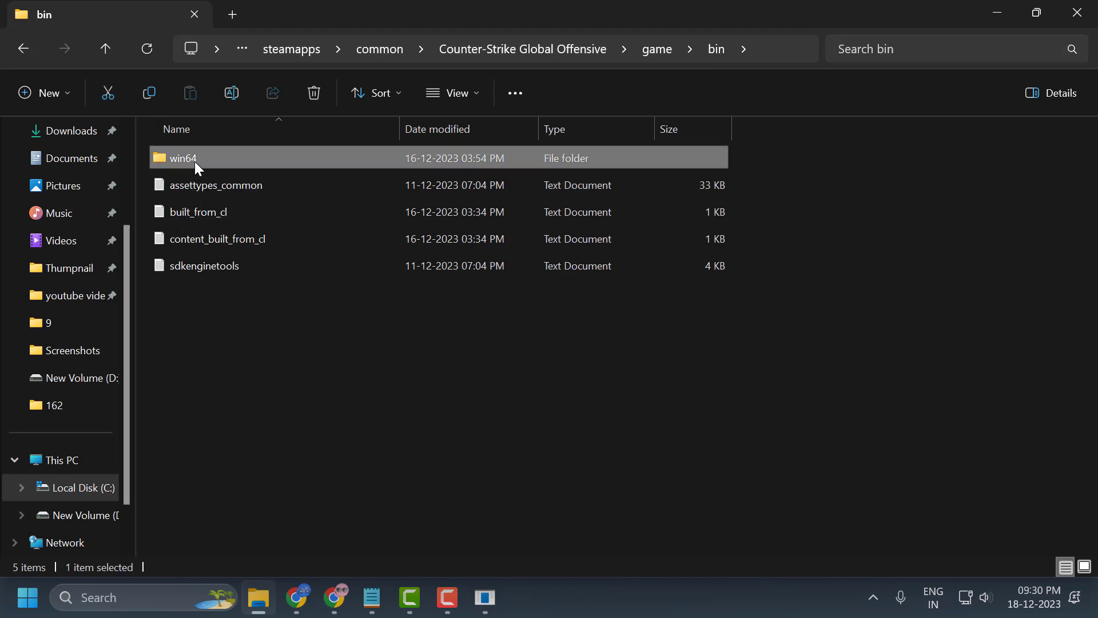
Open the properties of the cs2 application in the win64 folder.
scroll(266, 308, "down", 3)
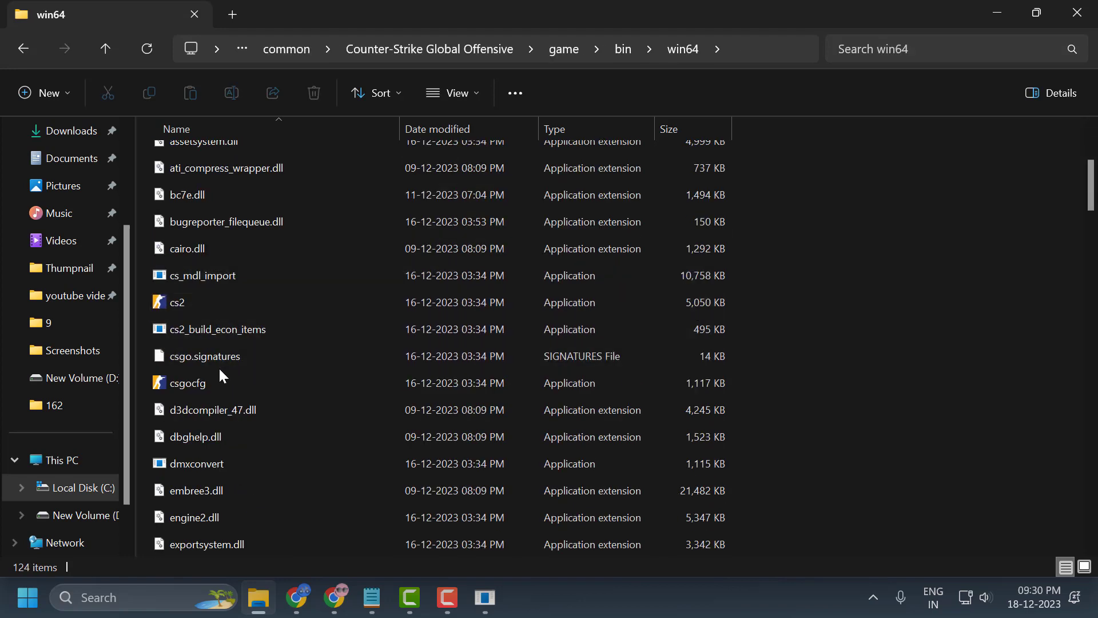
left_click(208, 300)
scroll(301, 333, "down", 5)
scroll(301, 335, "down", 2)
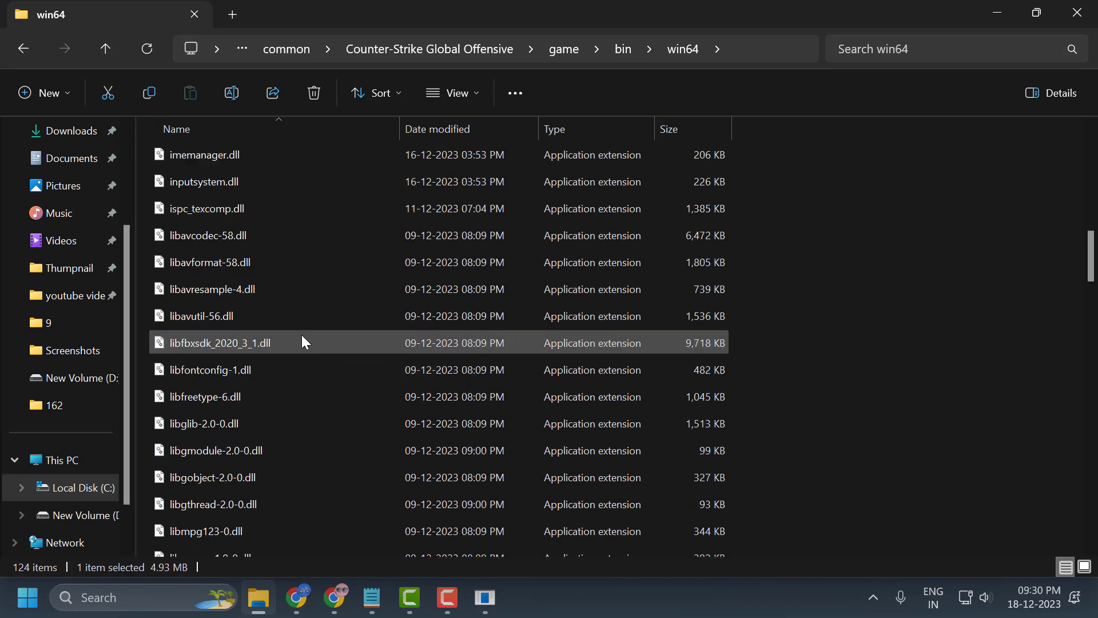
scroll(301, 334, "up", 12)
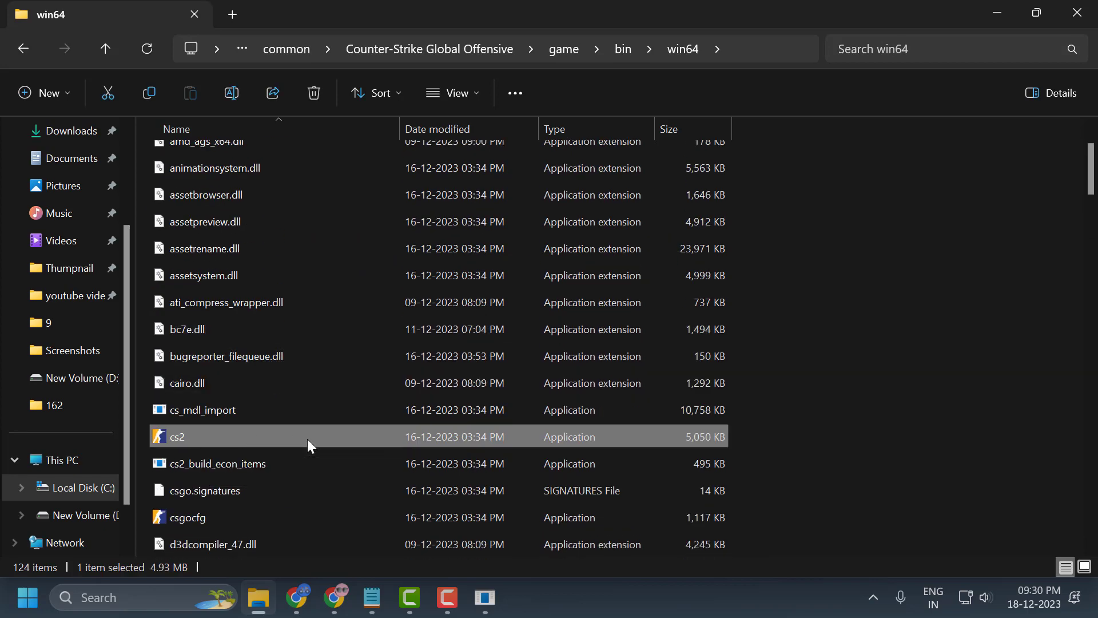
right_click(309, 440)
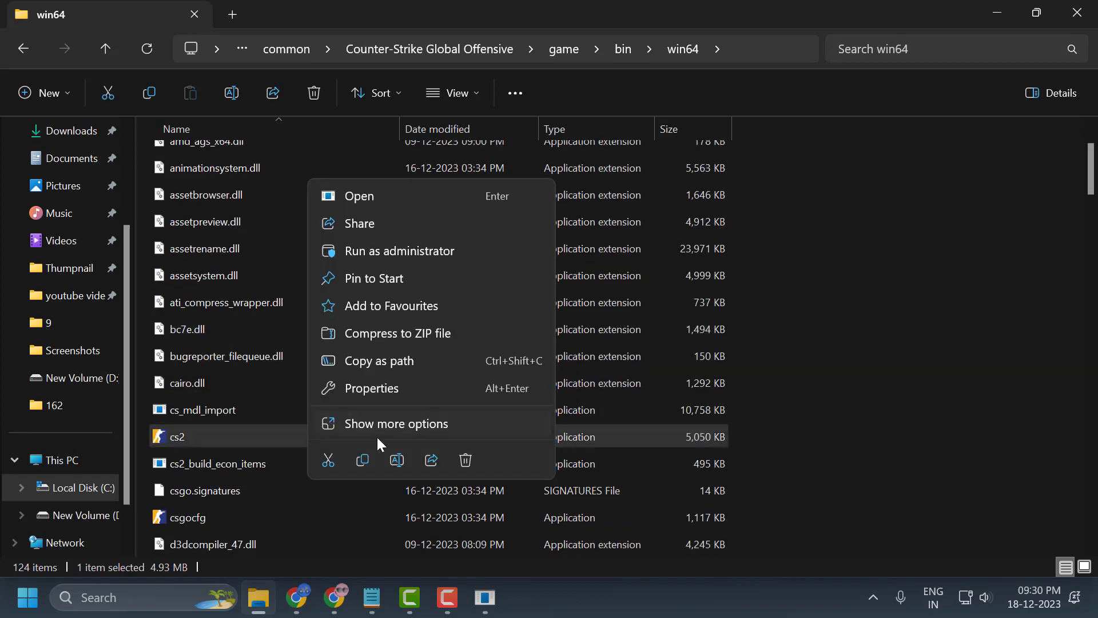
left_click(383, 395)
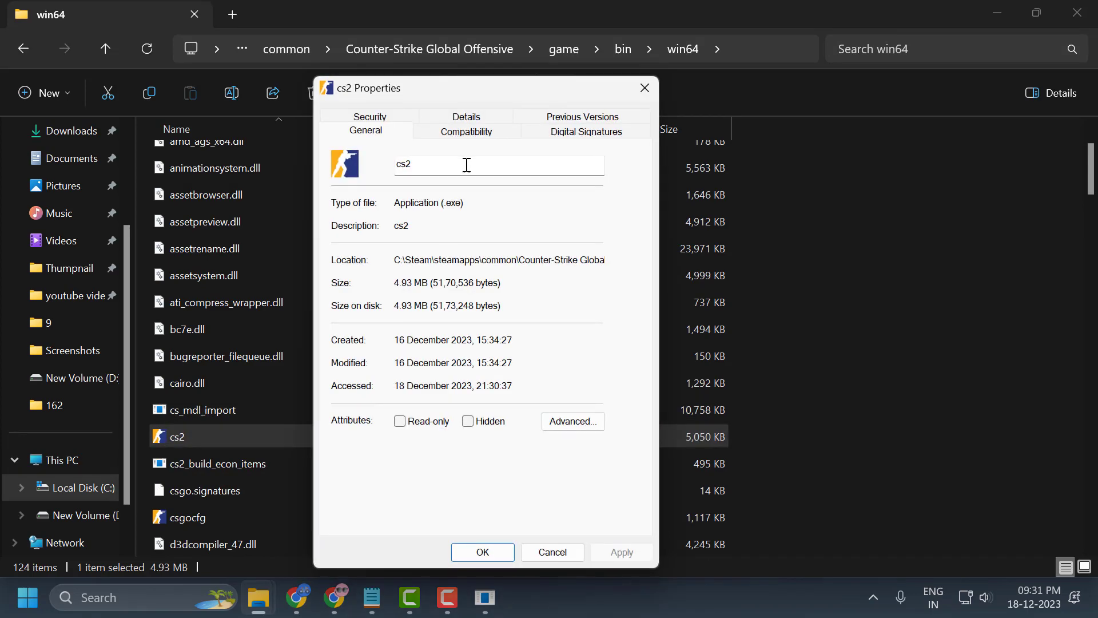
Enable compatibility mode for Windows 8 and disable full-screen optimisations for cs2, applying the changes.
left_click(475, 137)
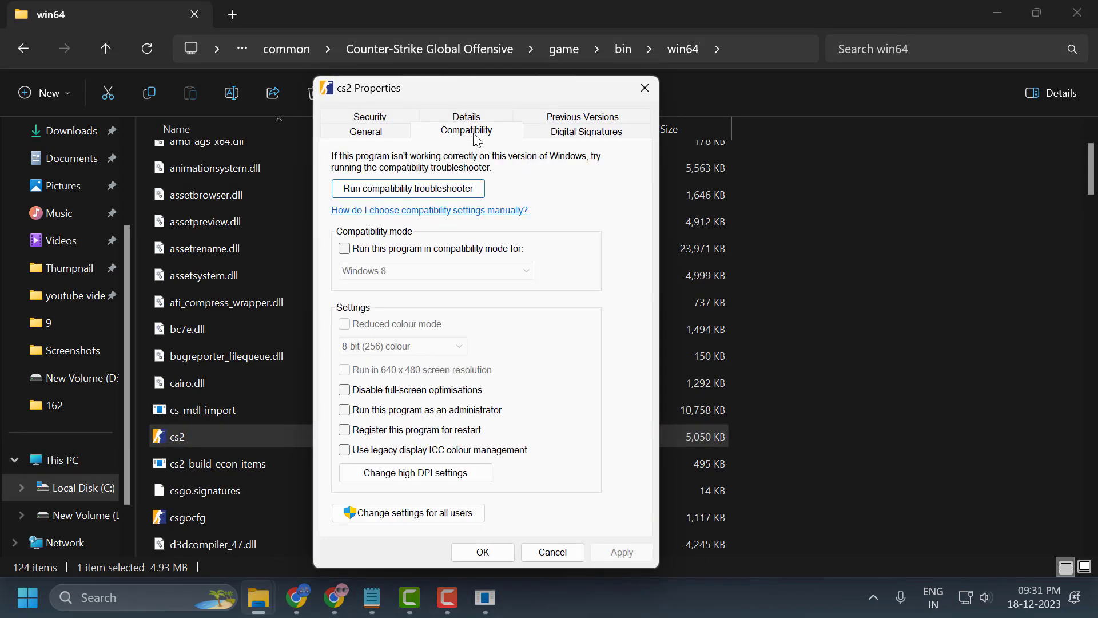
left_click(345, 249)
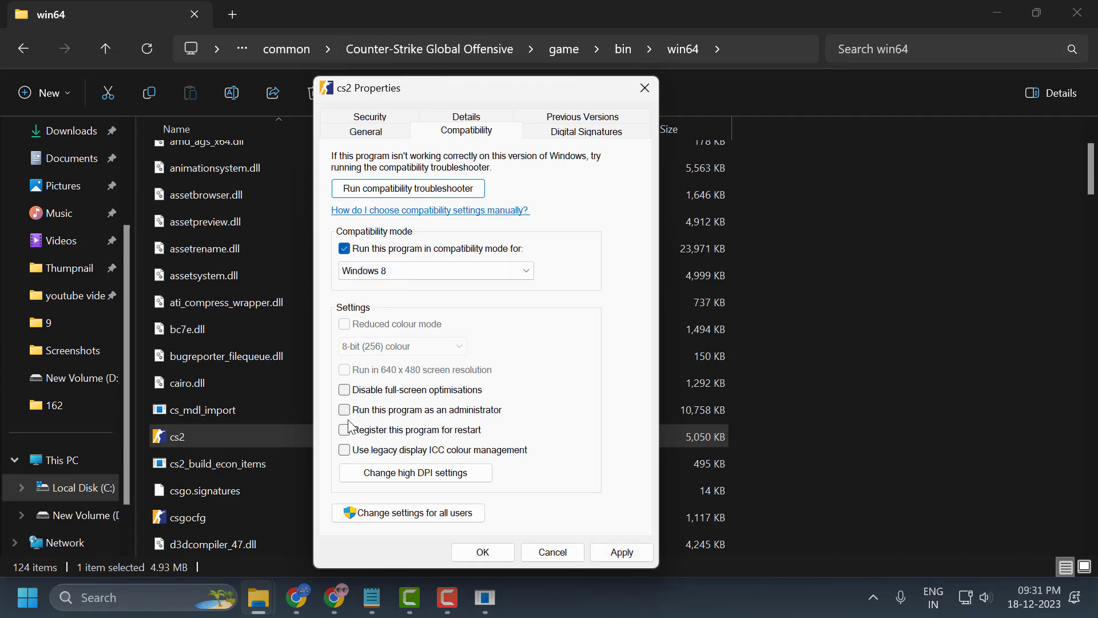
left_click(345, 390)
left_click(625, 550)
left_click(501, 552)
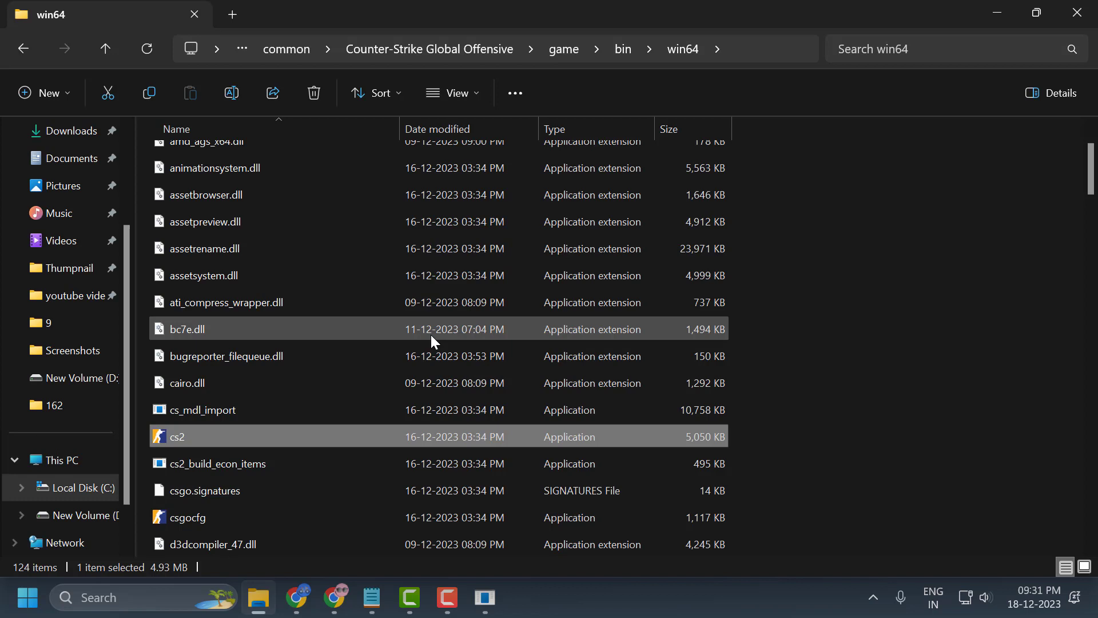
Go to the Steam installation folder on Local Disk (C:).
left_click(76, 468)
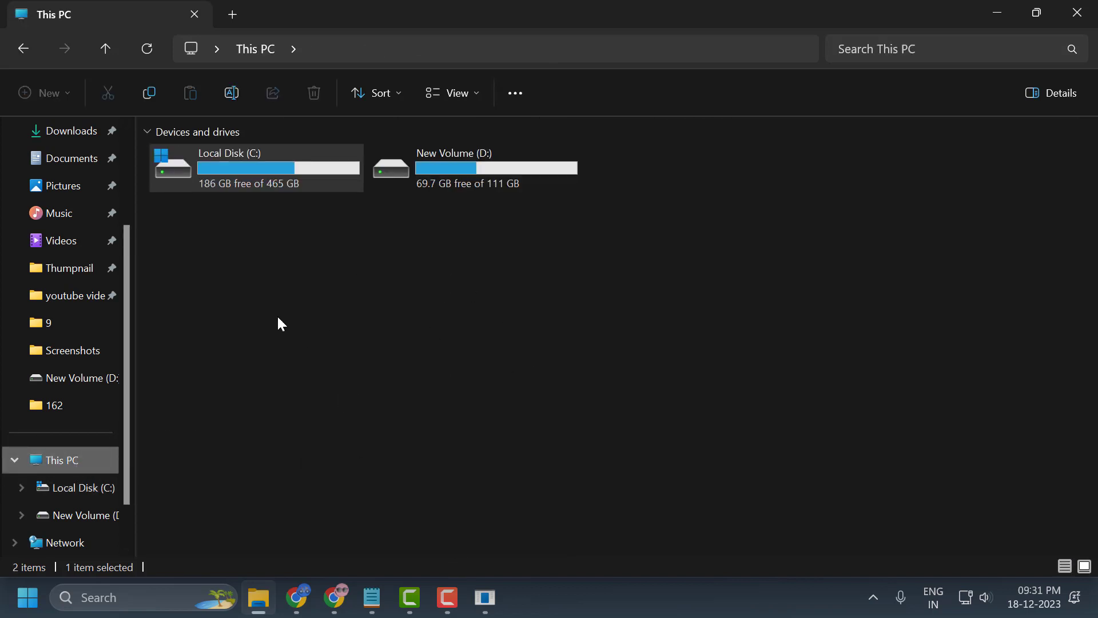
double_click(276, 180)
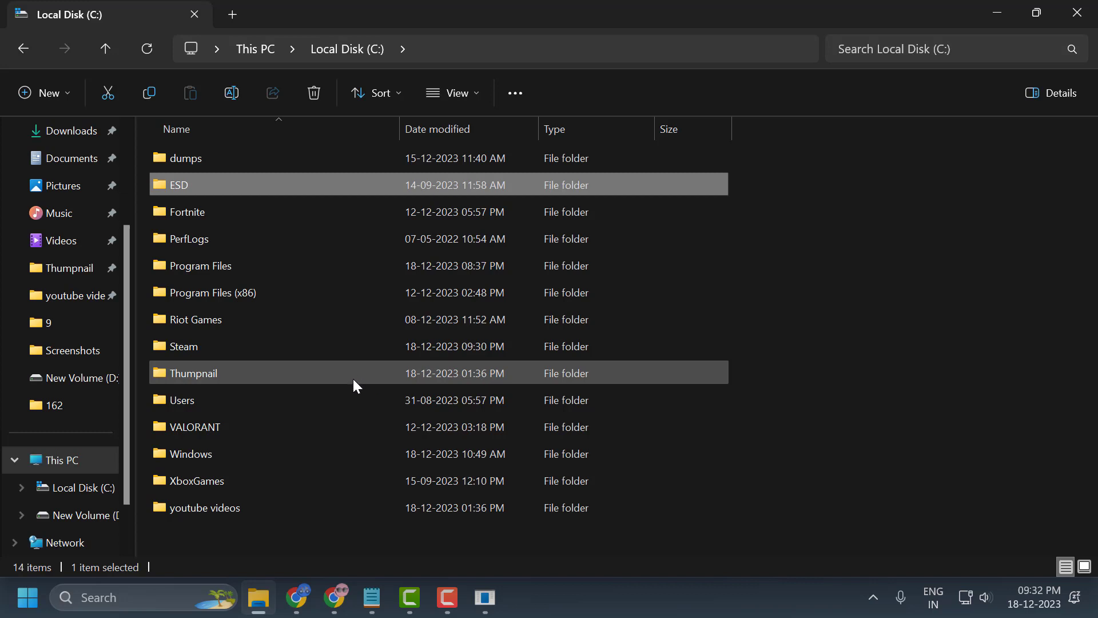
left_click(234, 297)
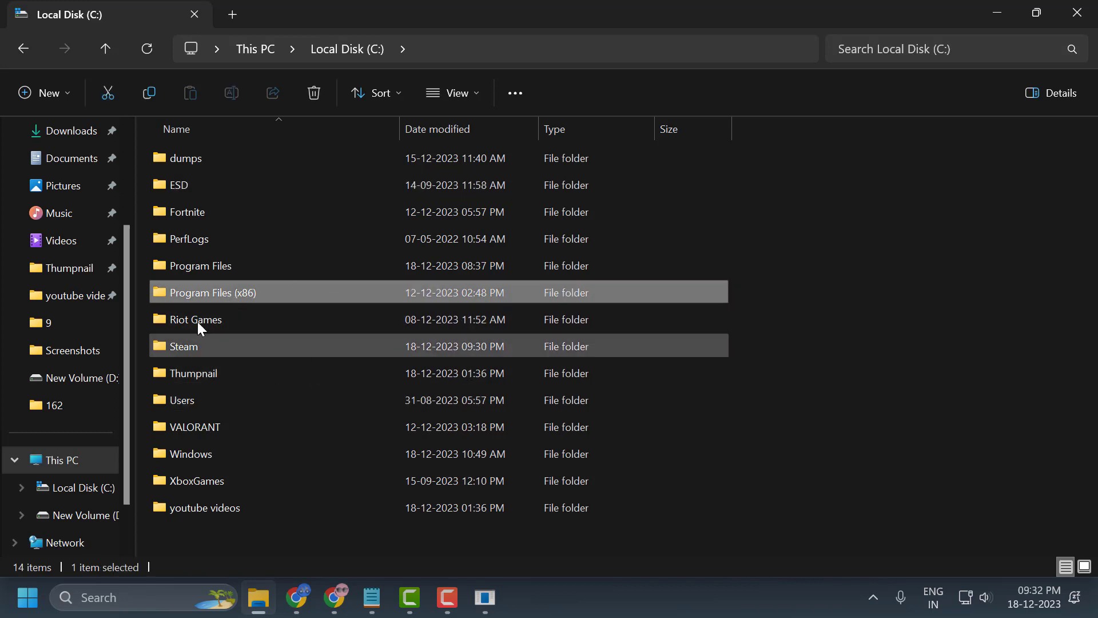
left_click(192, 352)
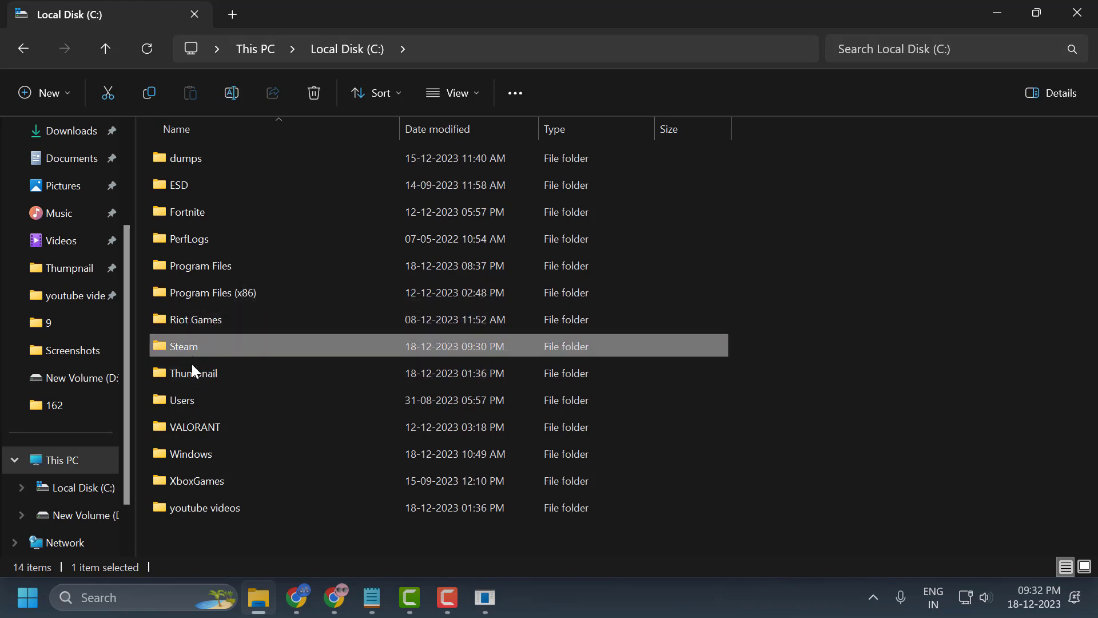
double_click(183, 351)
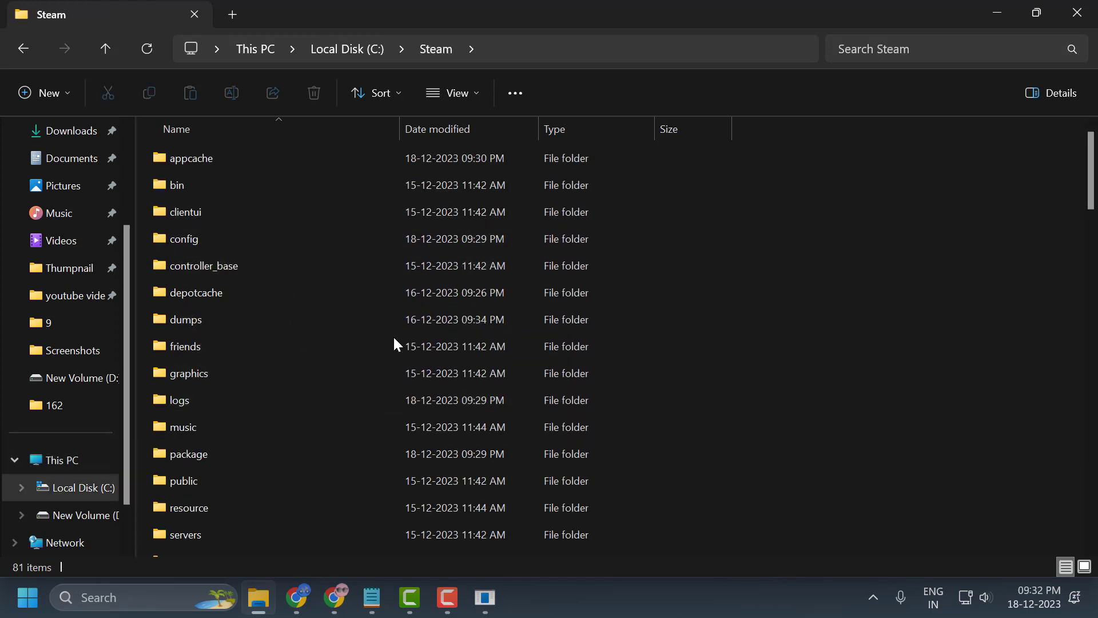
Open the userdata folder in the Steam directory and enter the account's numbered folder.
left_click(398, 270)
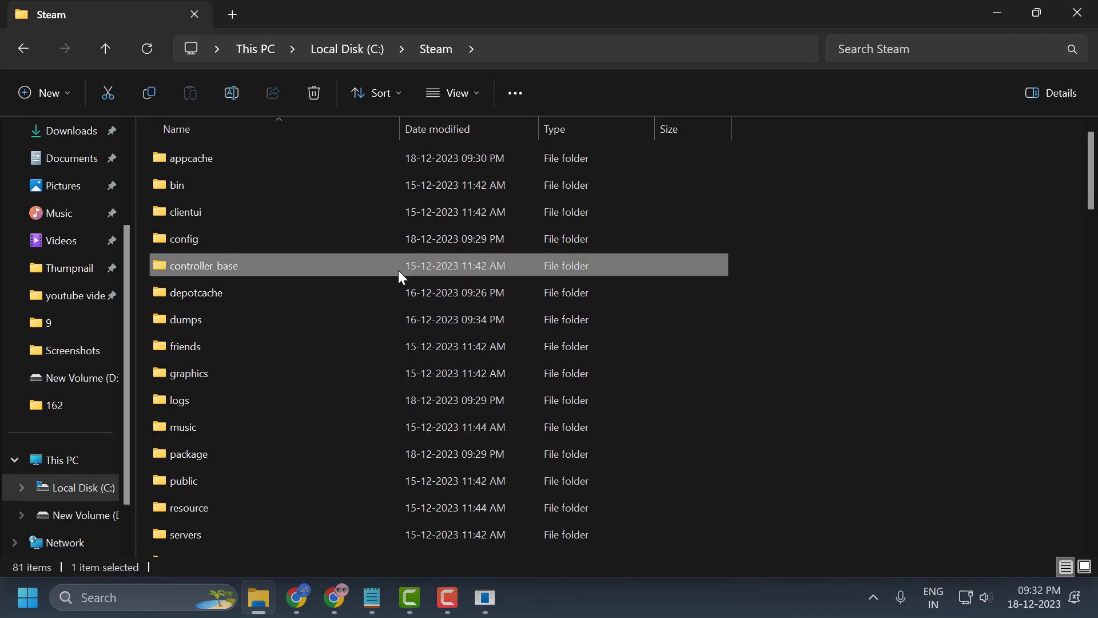
key("u")
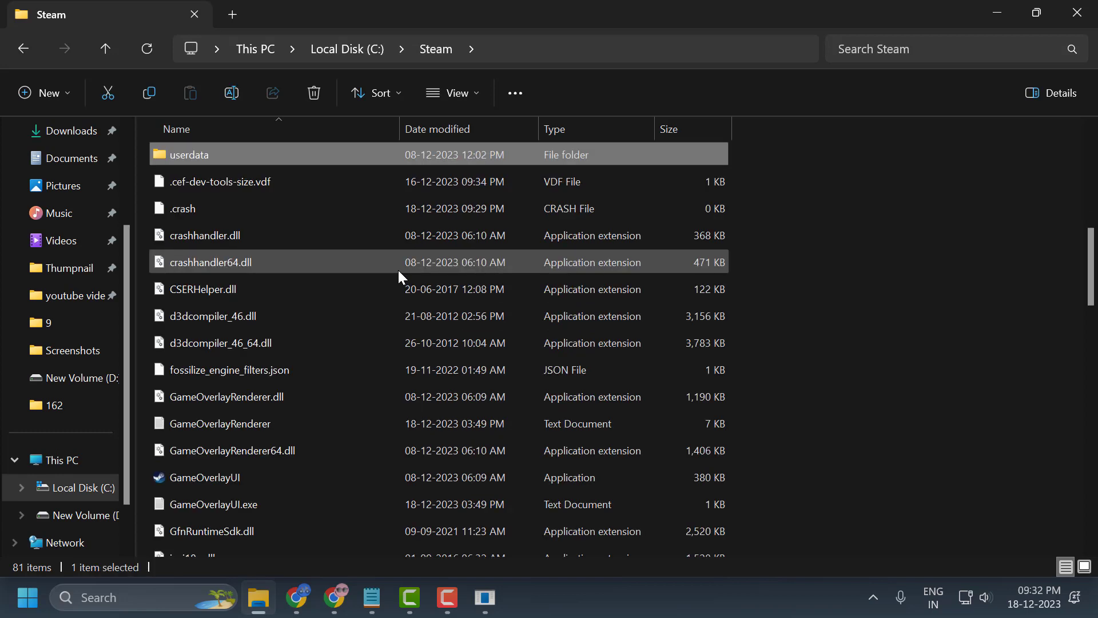
double_click(386, 153)
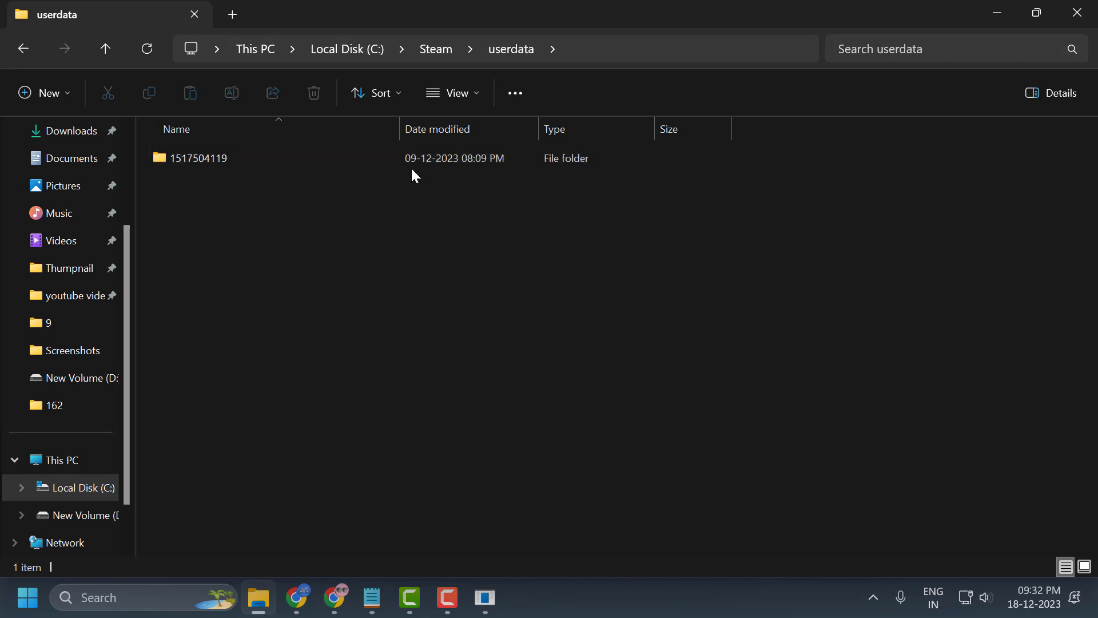
double_click(359, 161)
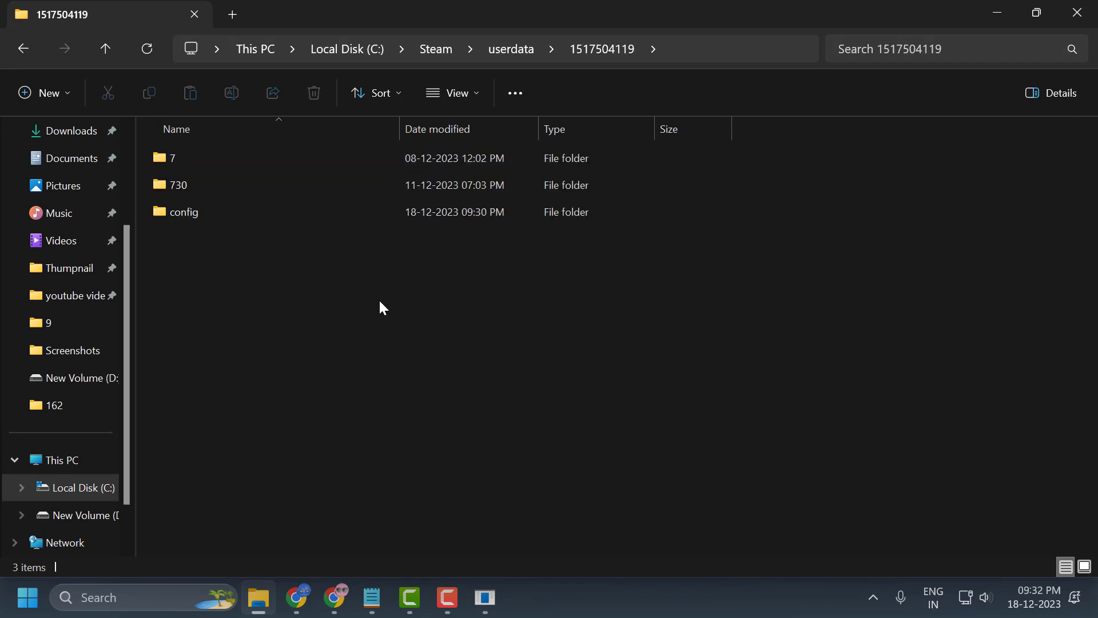
Delete the 730 folder from the account's userdata, and clear the File Explorer and Steam windows off the desktop.
right_click(197, 184)
right_click(176, 182)
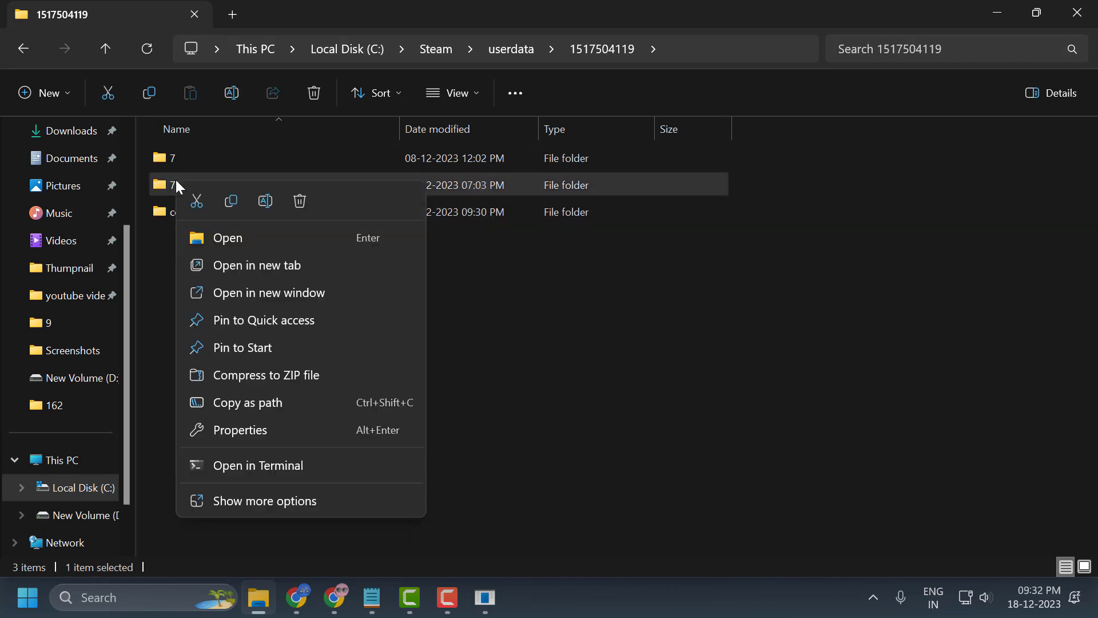
left_click(298, 203)
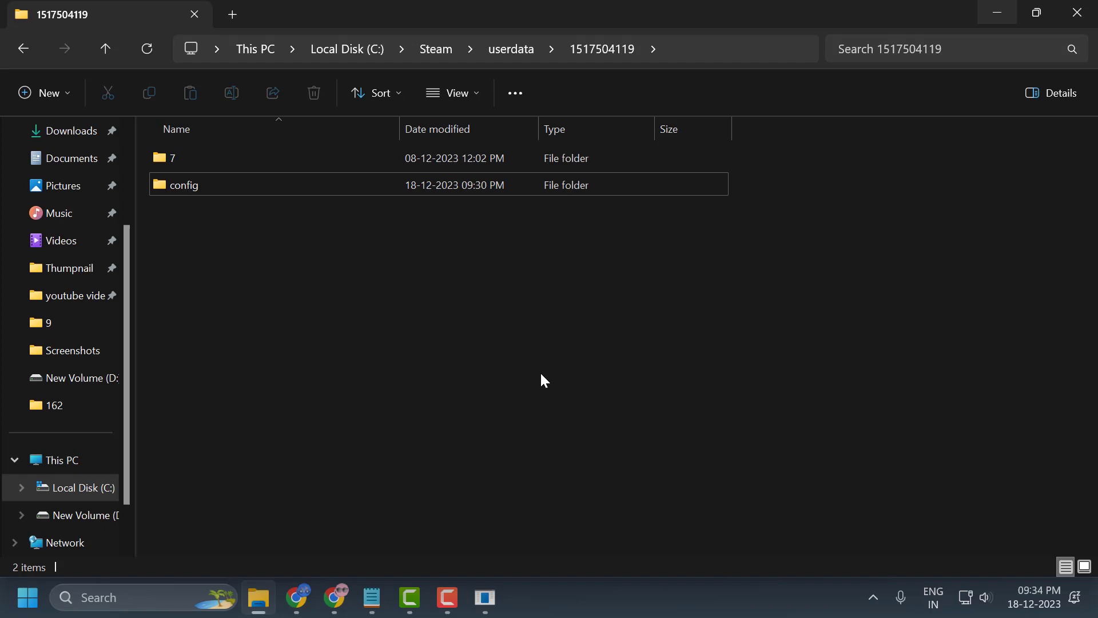
left_click(1092, 18)
left_click(1029, 14)
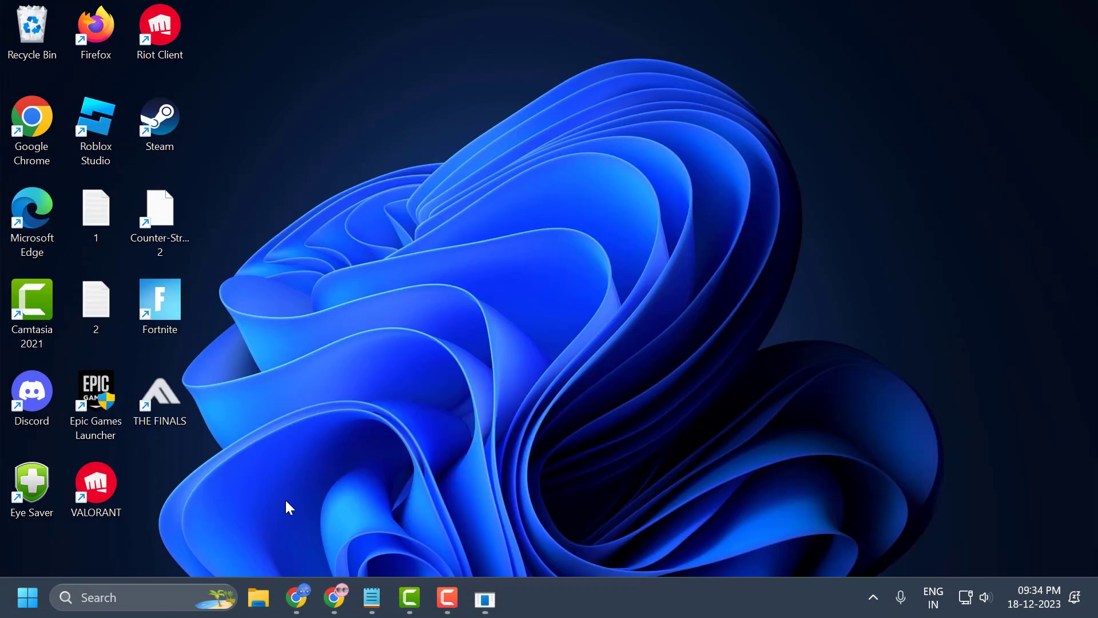
Search Windows for "power" and run Windows PowerShell as administrator.
left_click(162, 596)
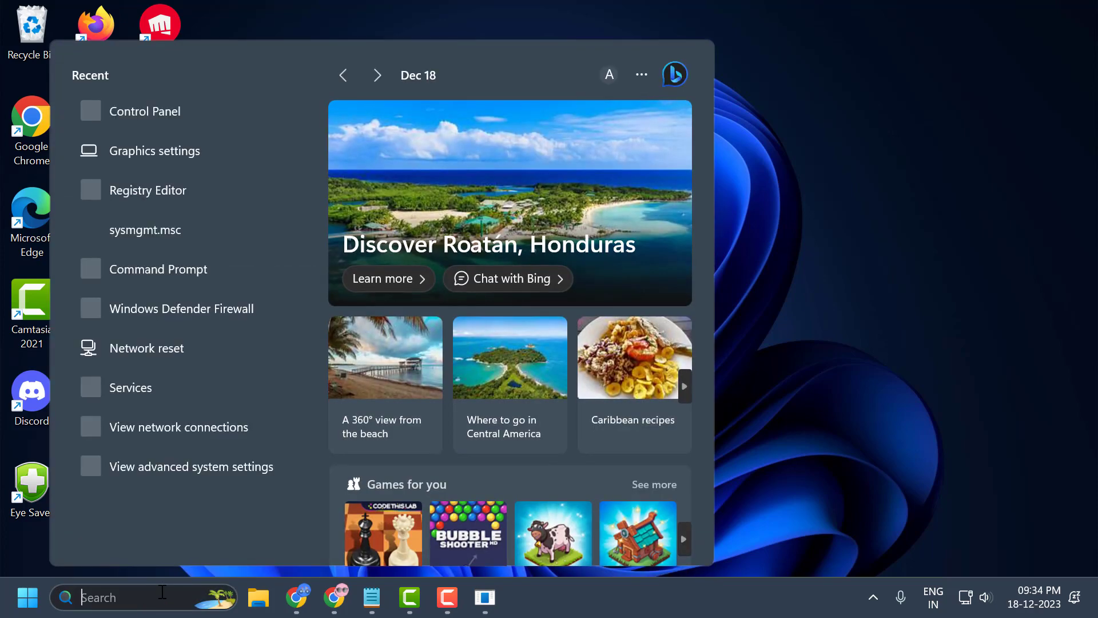
type("power")
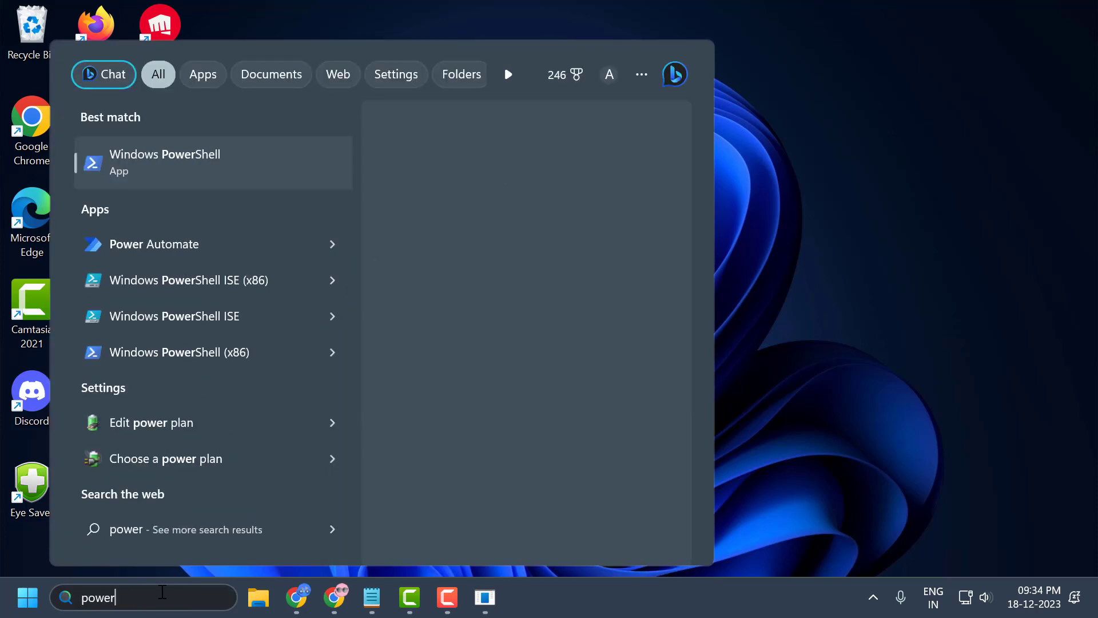
right_click(191, 170)
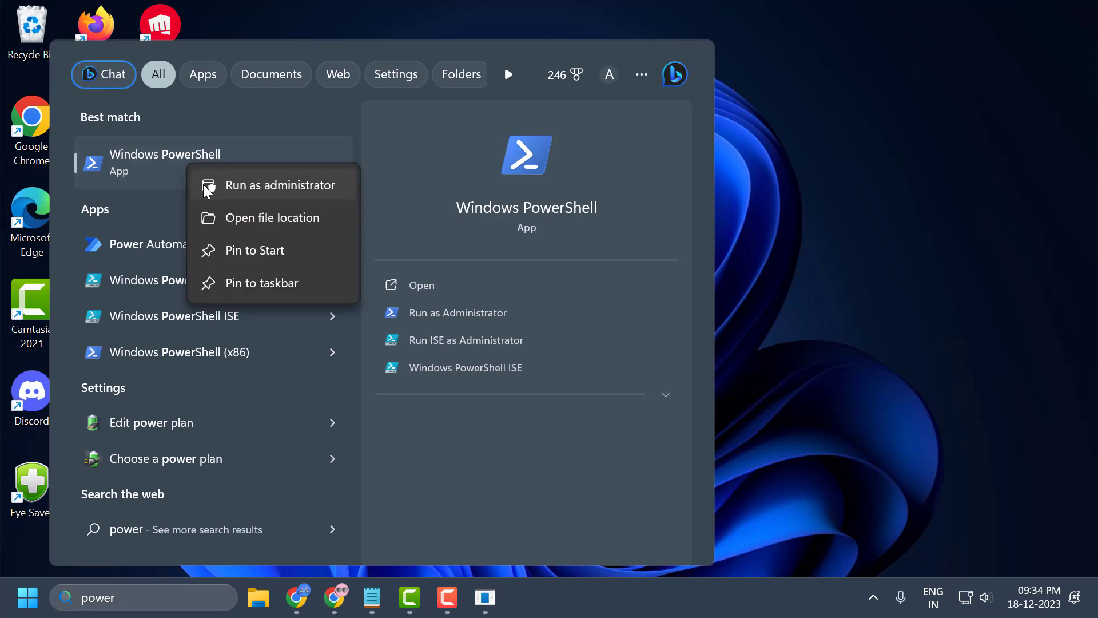
left_click(205, 186)
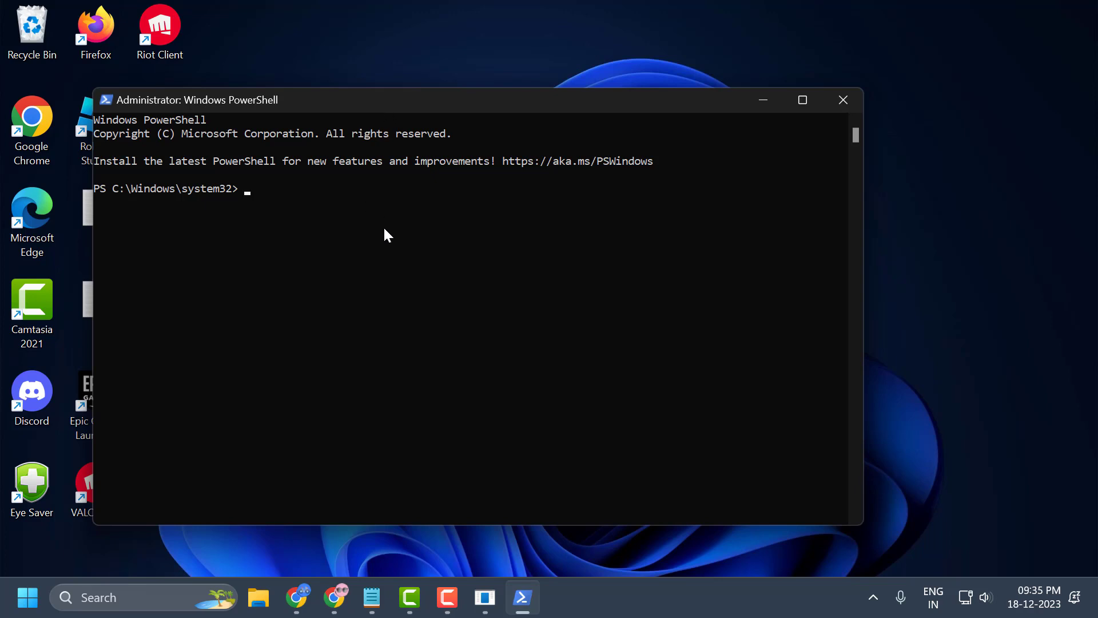
Copy the driverstore NvCameraEnable.exe command from the Notepad file "2" and paste it at the administrator PowerShell prompt.
left_click(372, 597)
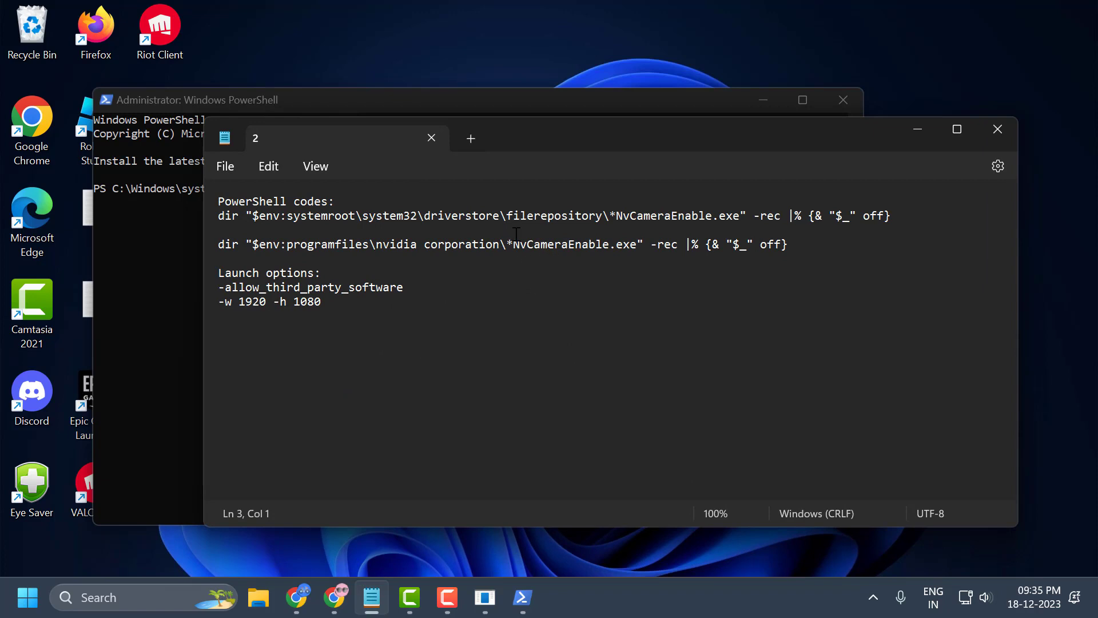
left_click_drag(901, 217, 279, 225)
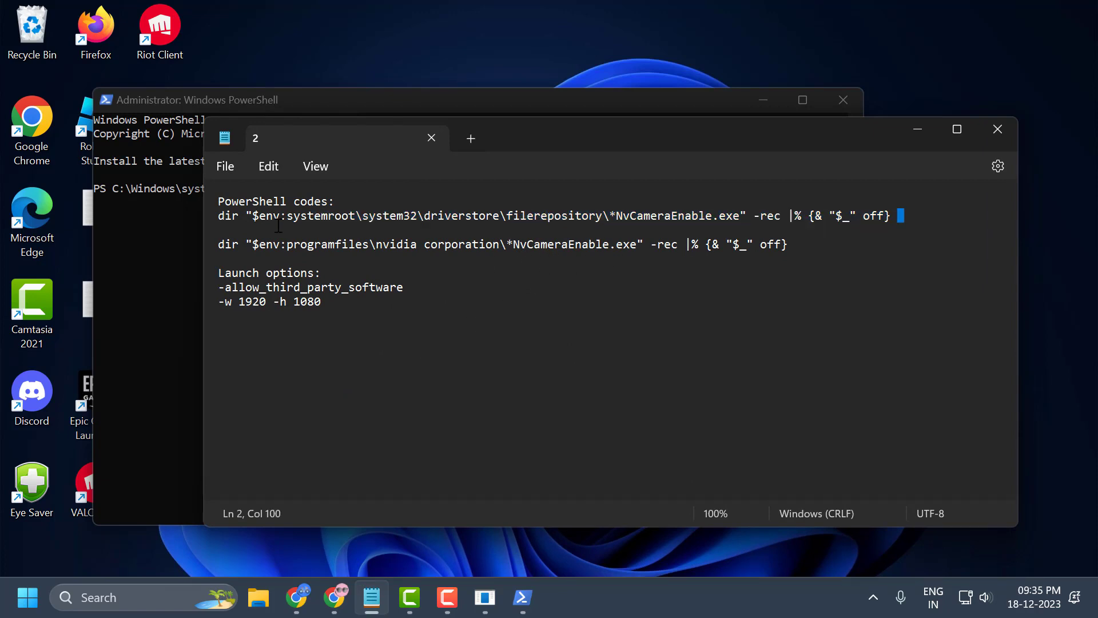
triple_click(216, 219)
right_click(235, 216)
left_click(303, 305)
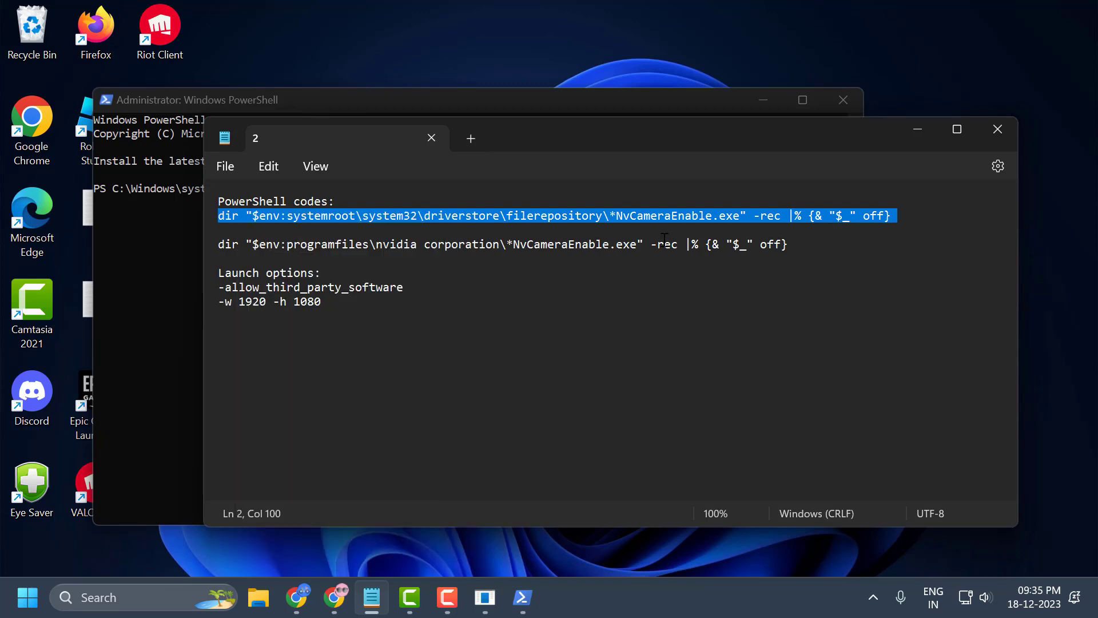
right_click(412, 103)
mouse_move(469, 240)
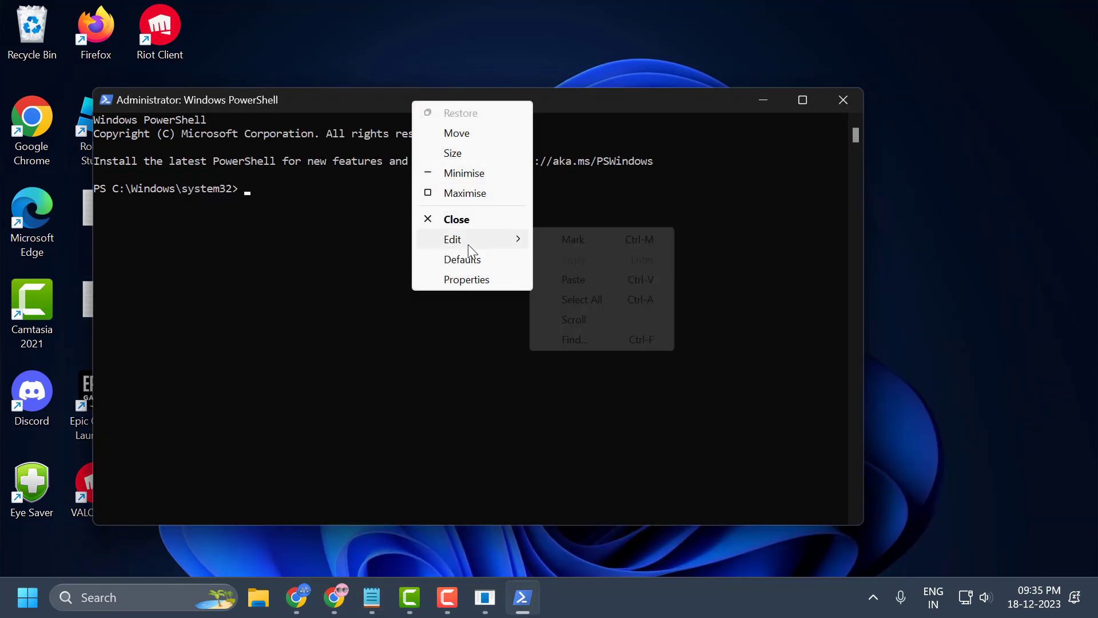
left_click(573, 279)
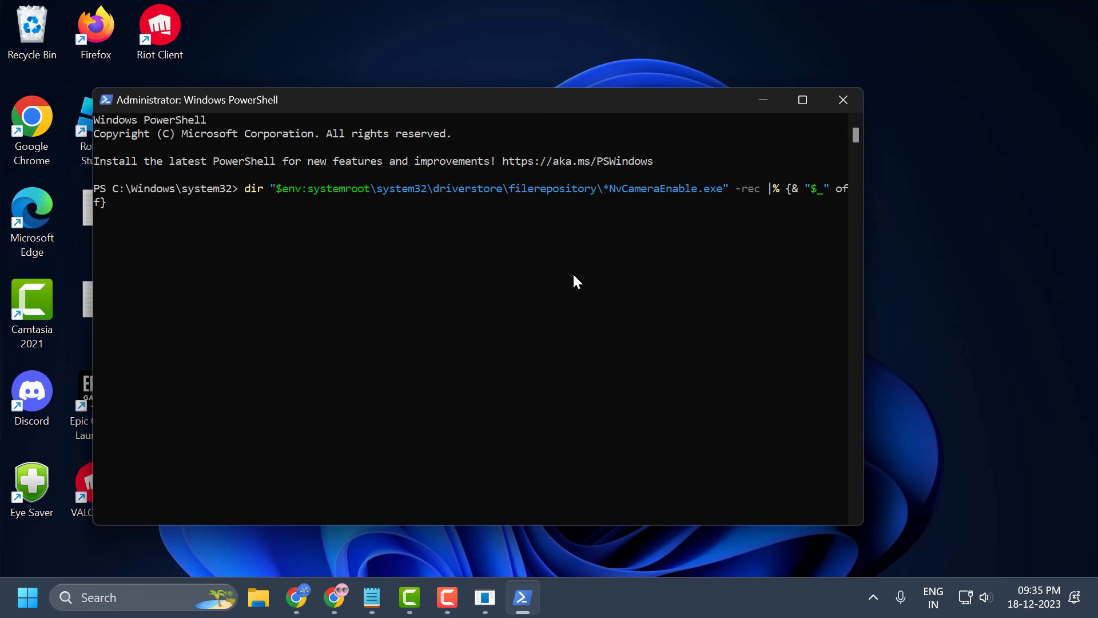
Run the pasted driverstore command, and copy the "nvidia corporation" NvCameraEnable.exe command from the Notepad file "2".
key("Return")
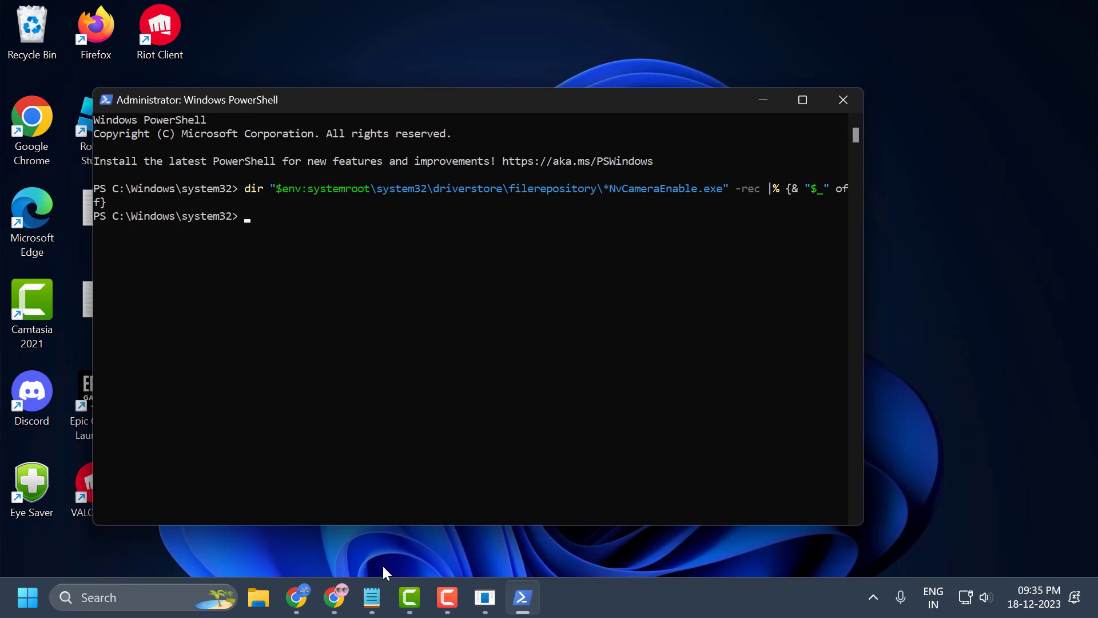
left_click(379, 597)
left_click(498, 244)
double_click(522, 246)
key("shift+End")
triple_click(521, 247)
right_click(521, 247)
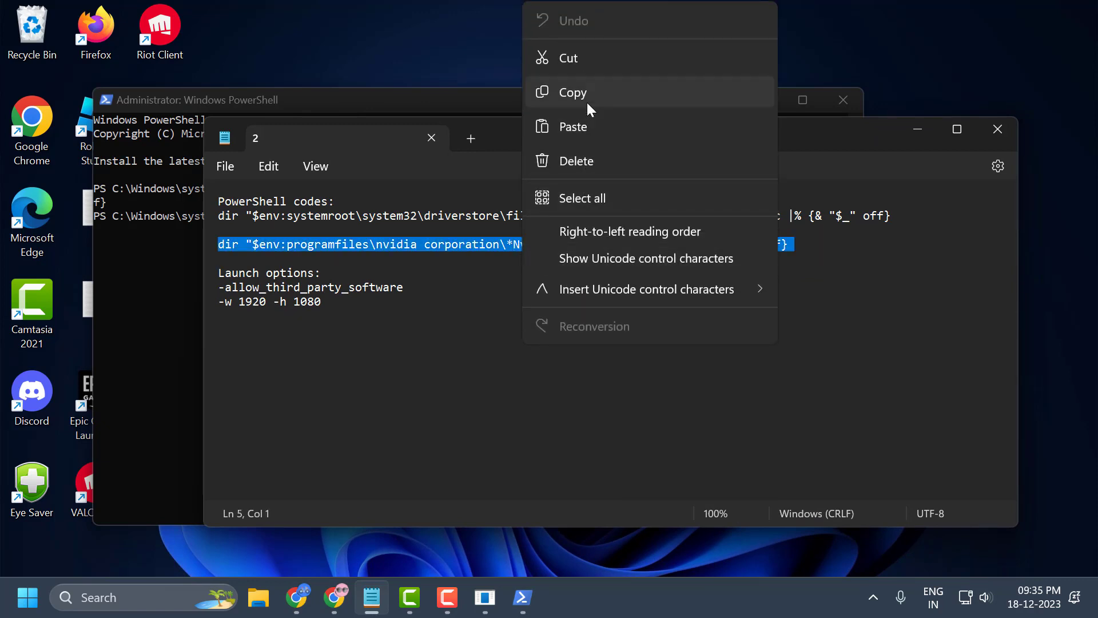
left_click(586, 101)
Run the copied "nvidia corporation" NvCameraEnable.exe command at the administrator PowerShell prompt, and close the PowerShell window.
left_click(925, 132)
right_click(497, 98)
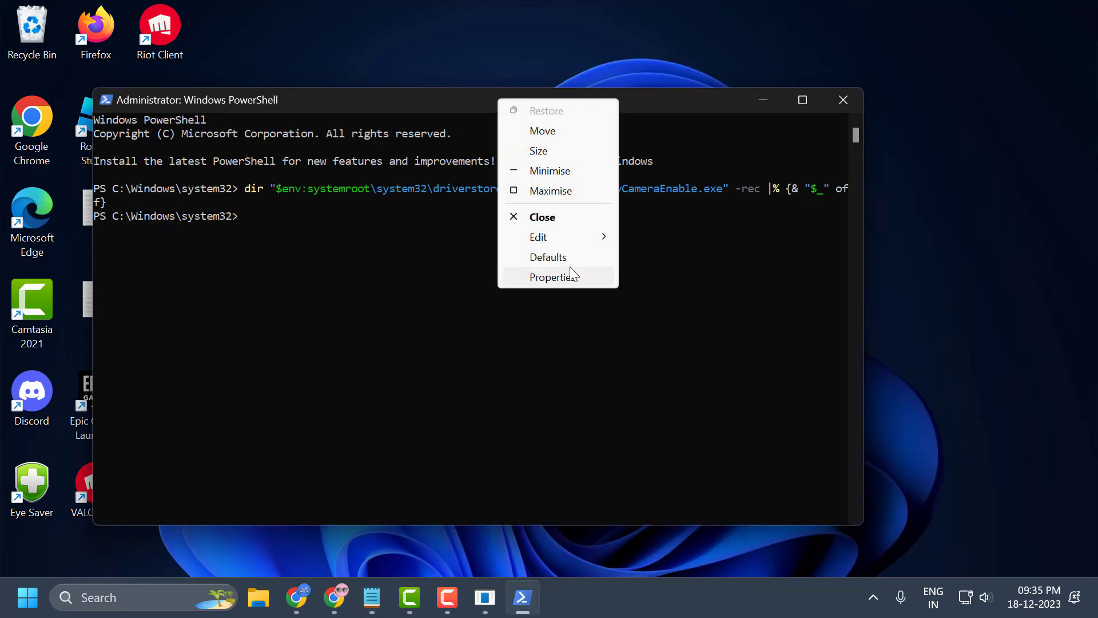
mouse_move(593, 238)
left_click(659, 277)
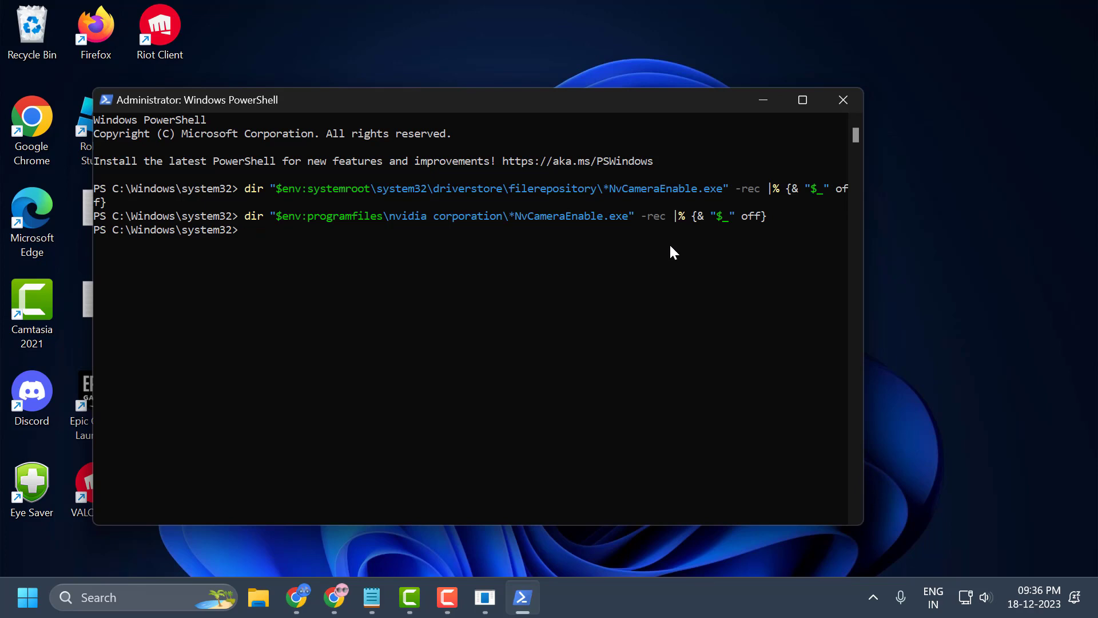
left_click(849, 105)
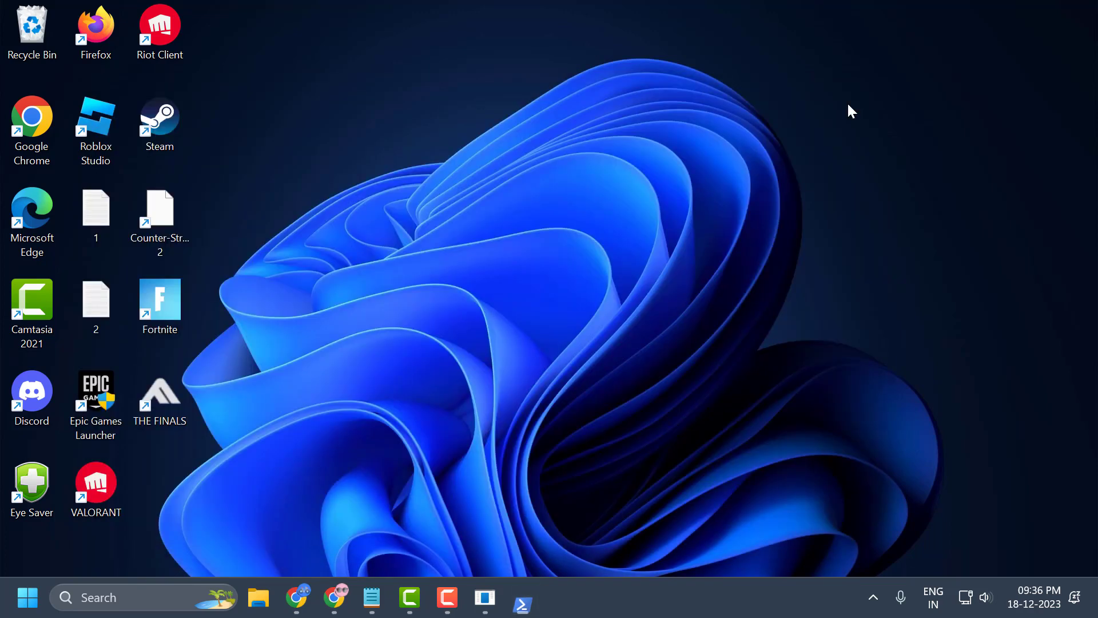
Switch to Steam and open the launch options in the general properties of Counter-Strike 2.
left_click(486, 606)
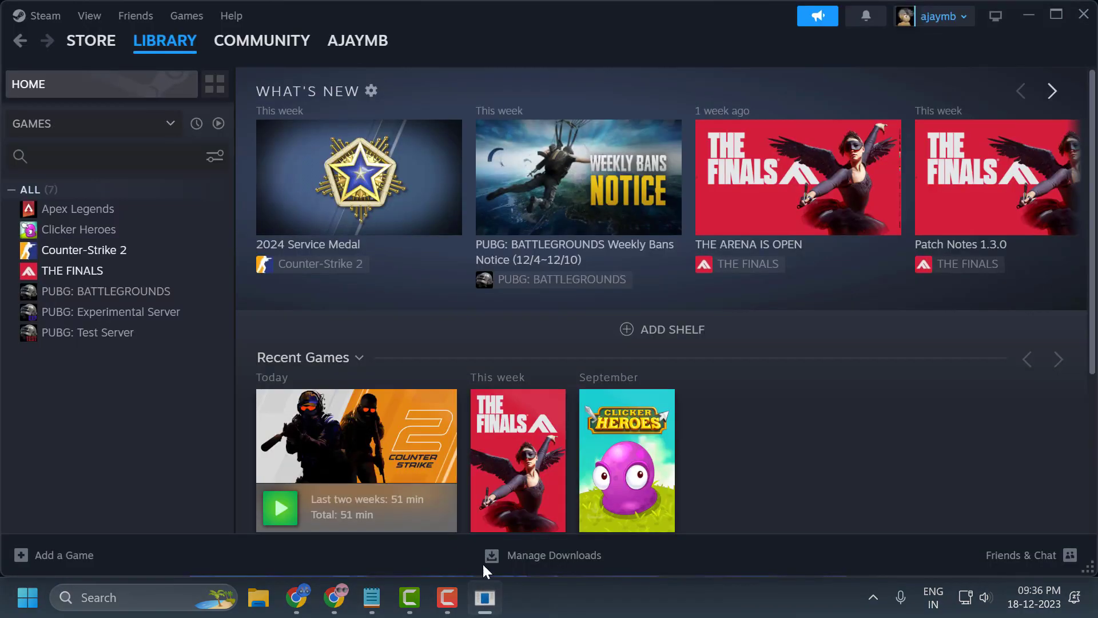
right_click(107, 257)
left_click(155, 385)
scroll(538, 343, "down", 2)
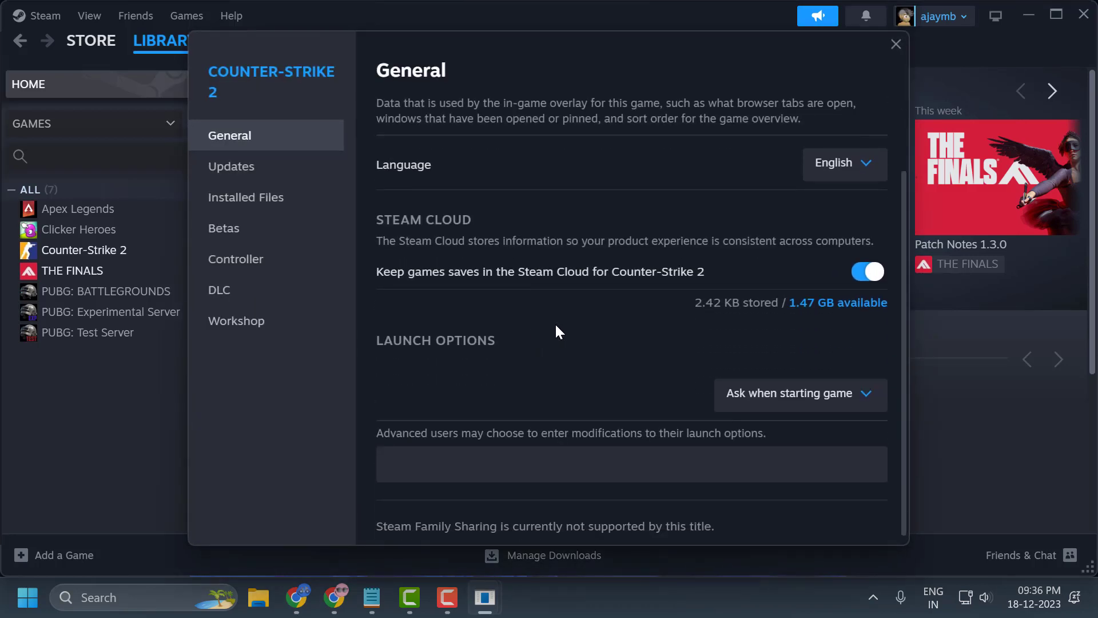
scroll(561, 327, "down", 1)
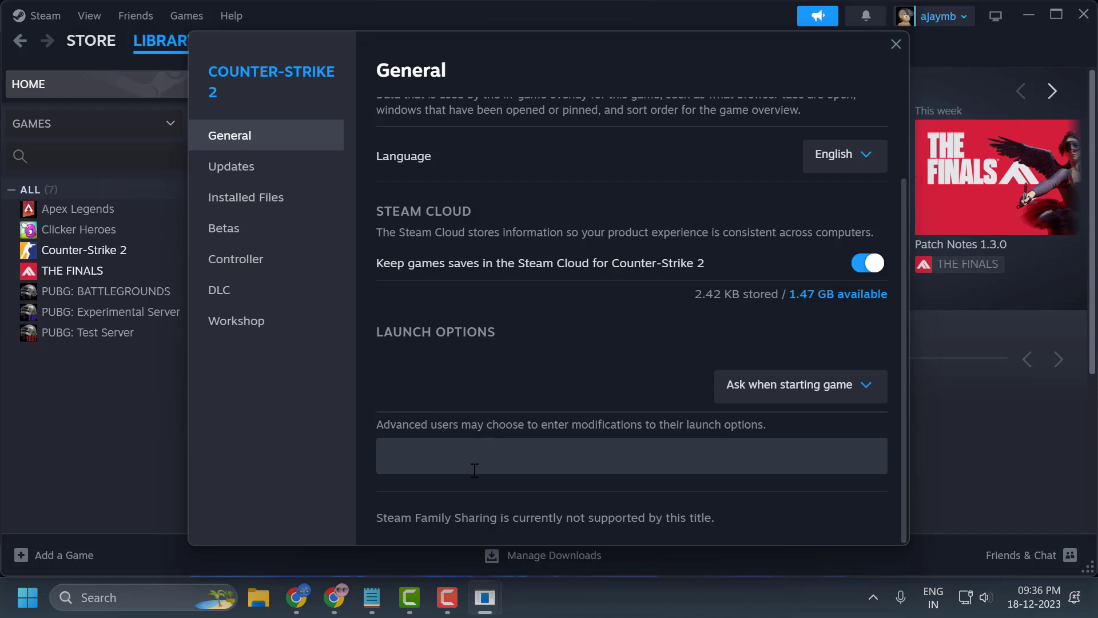
Copy -allow_third_party_software from the Notepad file "2" into Counter-Strike 2's launch options, and close the game's properties.
left_click(373, 601)
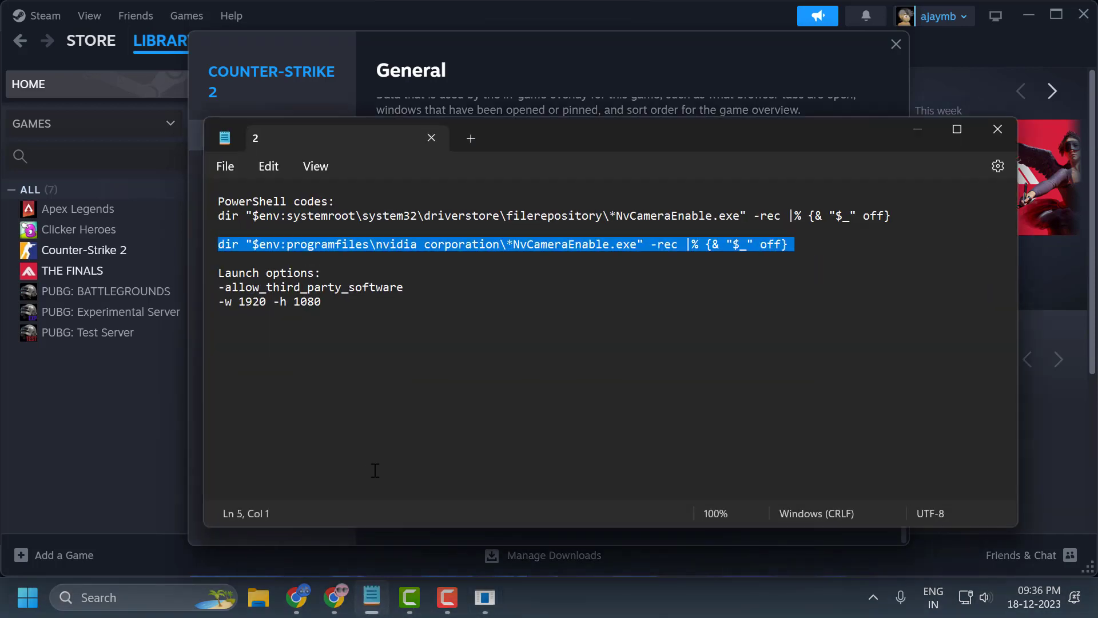
left_click(322, 289)
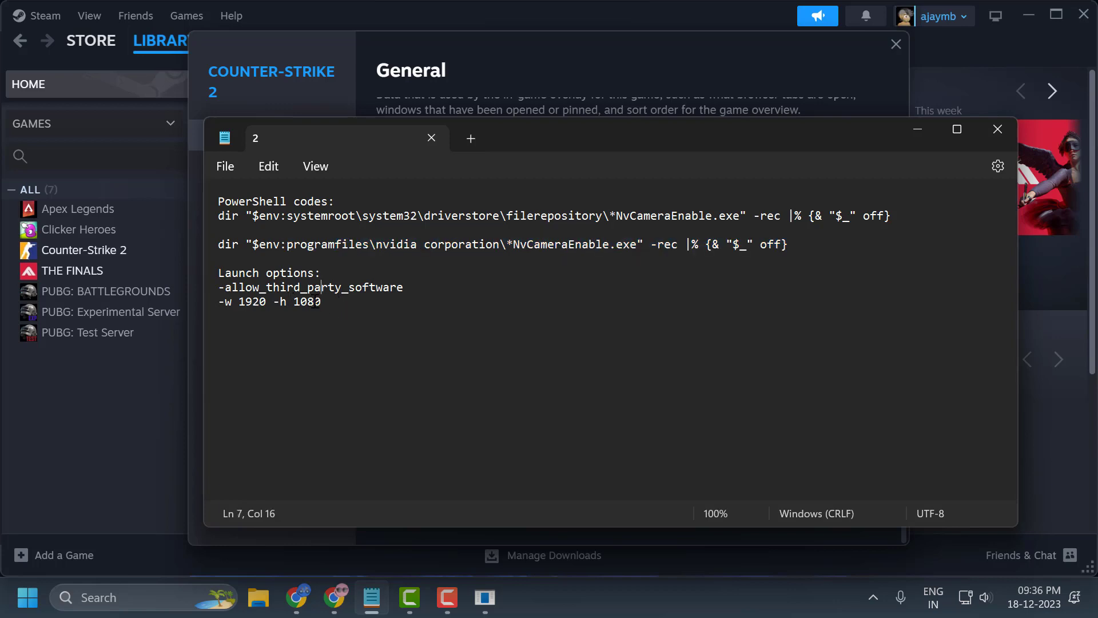
triple_click(399, 291)
right_click(399, 291)
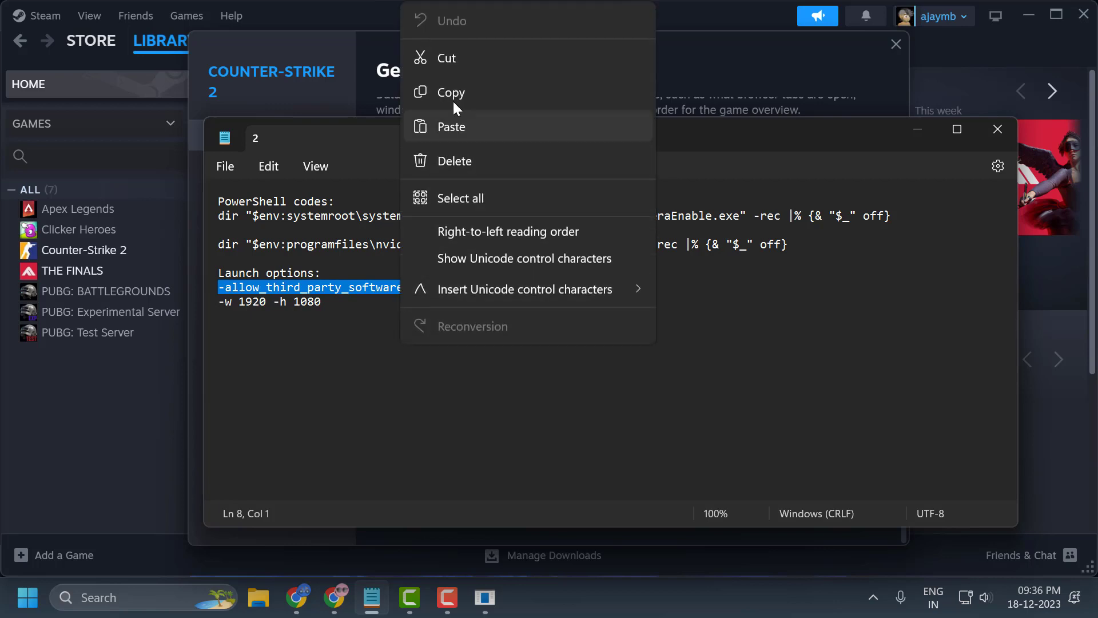
left_click(455, 92)
left_click(917, 129)
left_click(532, 456)
right_click(515, 455)
left_click(535, 464)
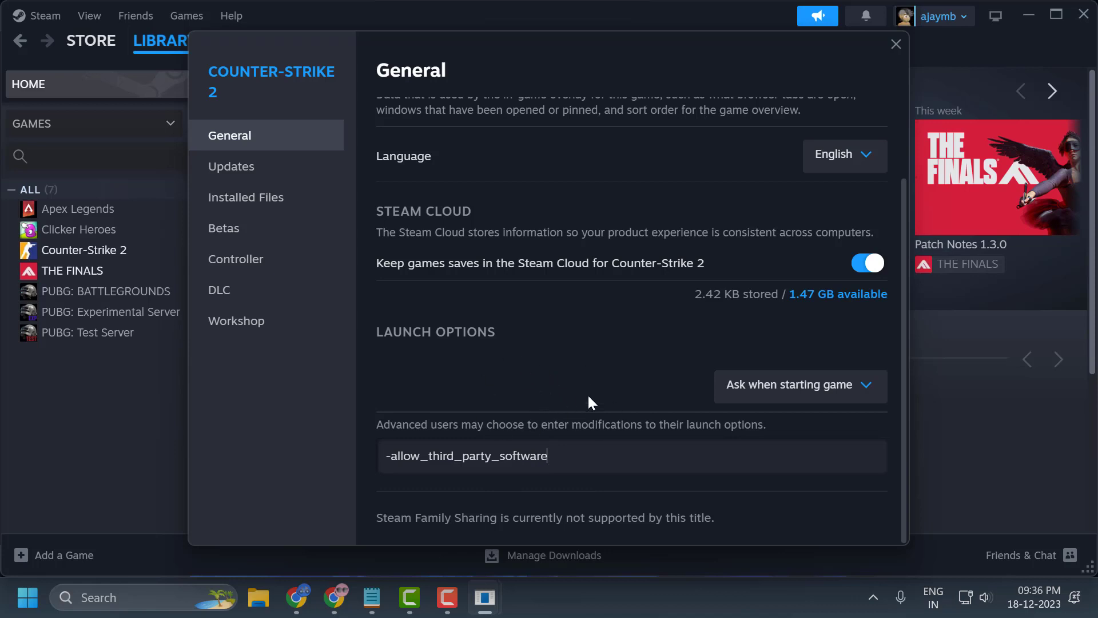
left_click(895, 49)
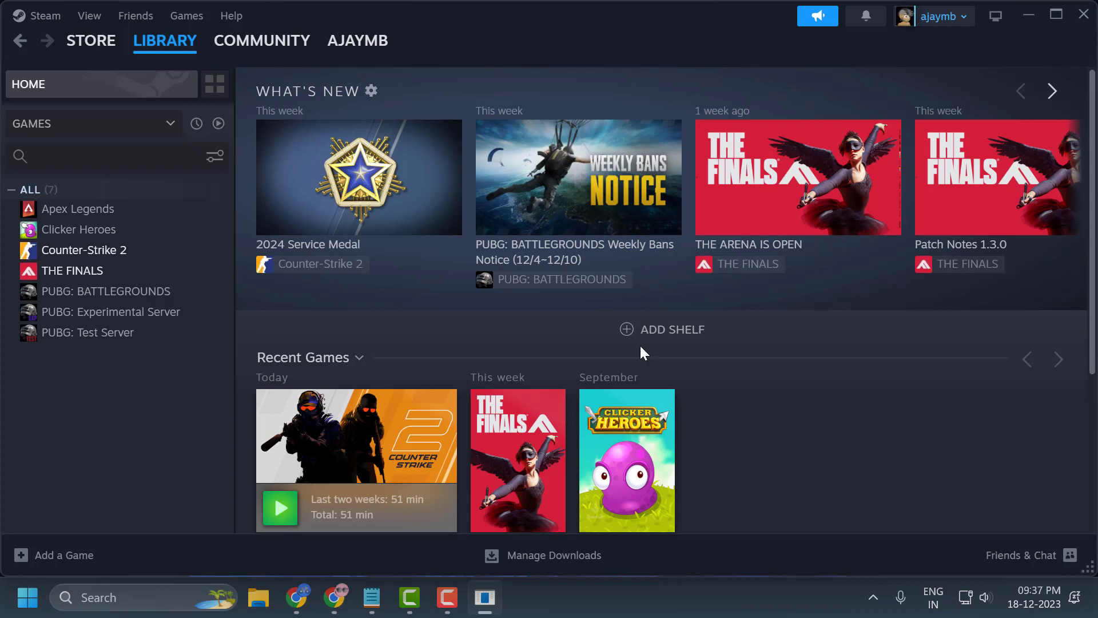
Open the Counter-Strike 2 launch options in Steam, and copy -w 1920 -h 1080 from the Notepad file "2".
right_click(84, 264)
left_click(126, 383)
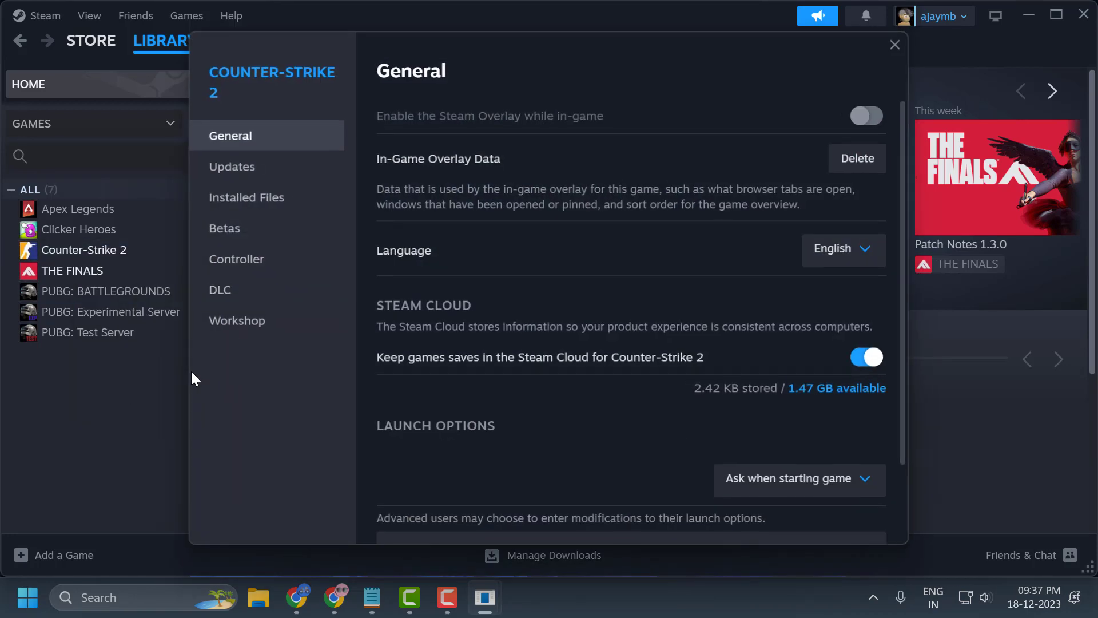
scroll(515, 360, "down", 3)
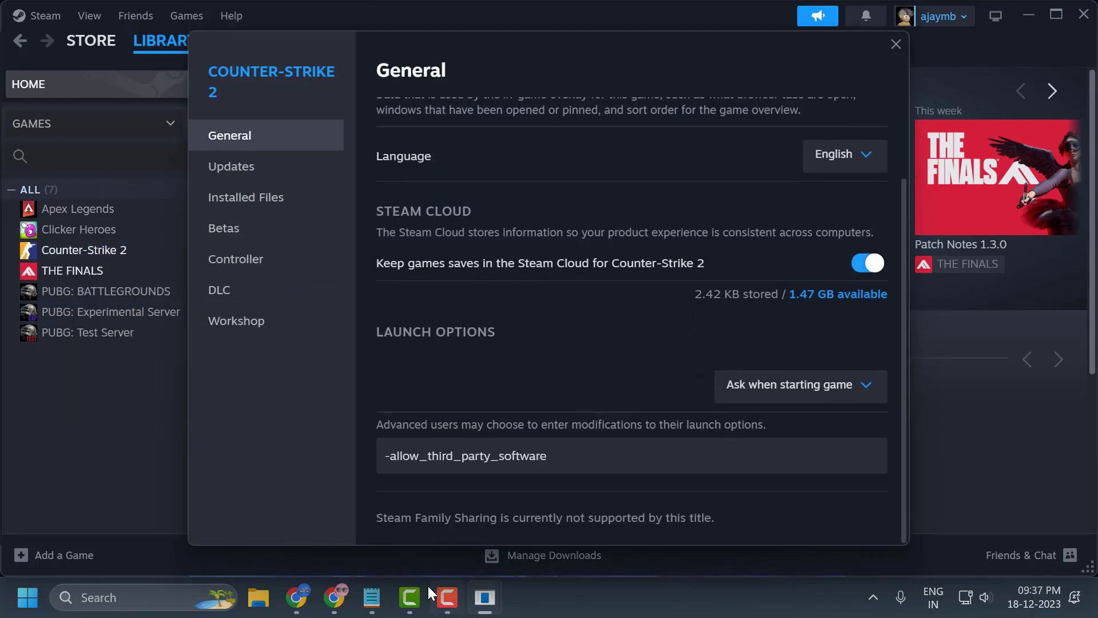
left_click(372, 597)
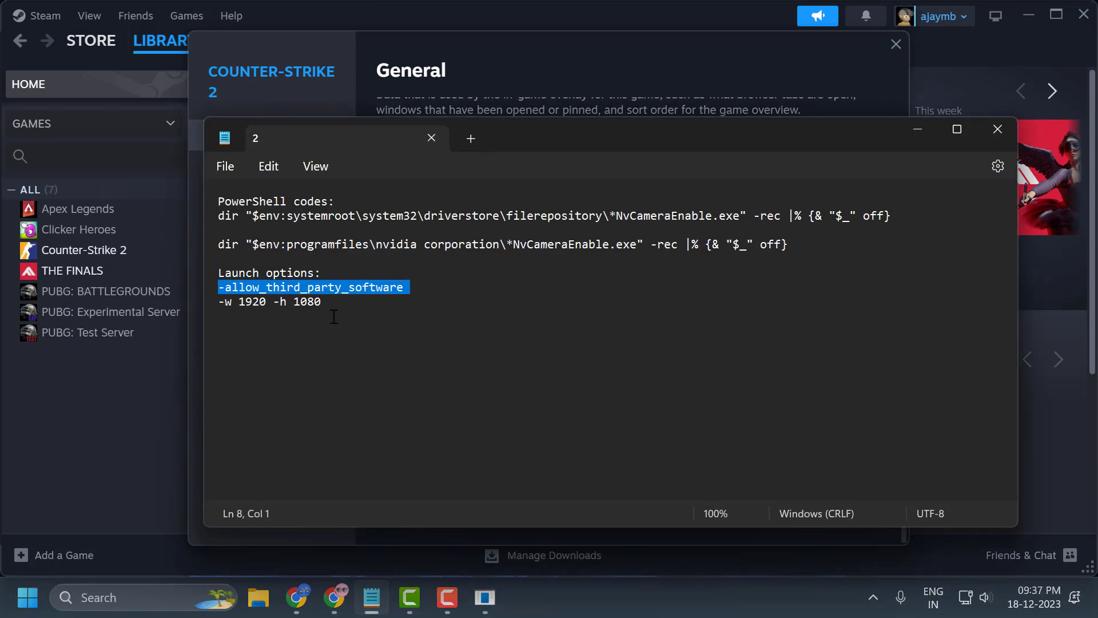
triple_click(220, 302)
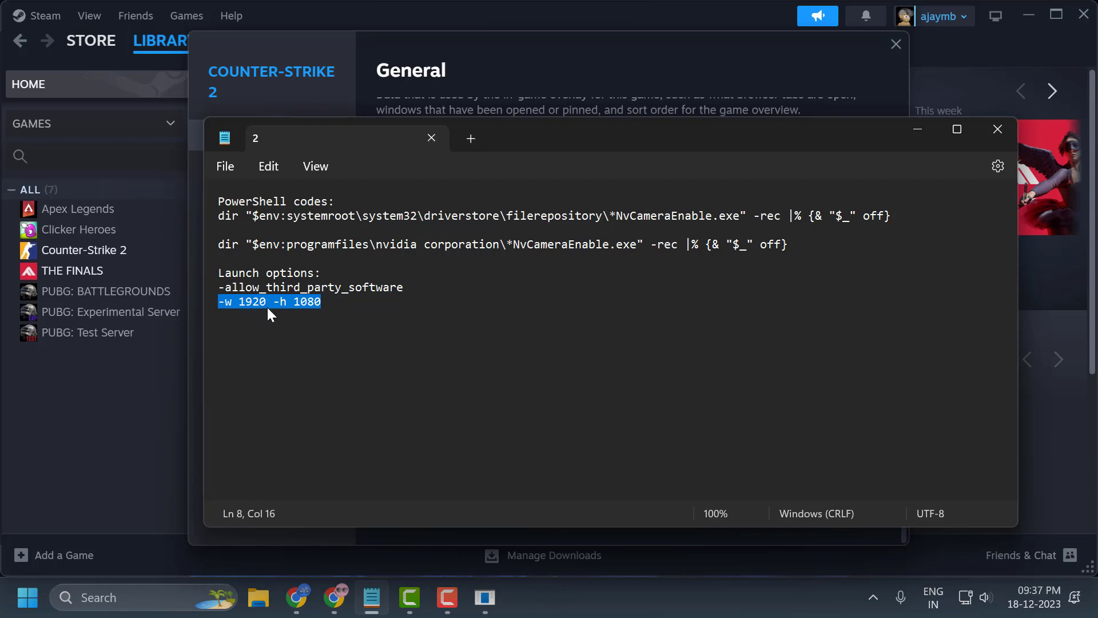
right_click(302, 309)
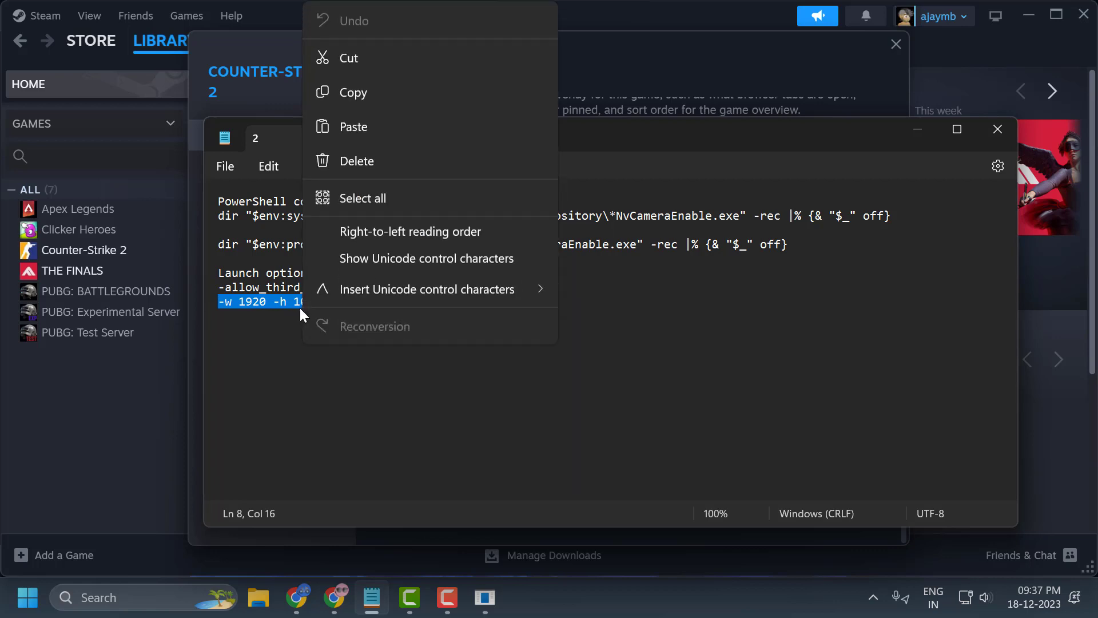
left_click(352, 85)
Replace the Counter-Strike 2 launch option text with -w 1920 -h 1080, and close the game's properties.
left_click(918, 129)
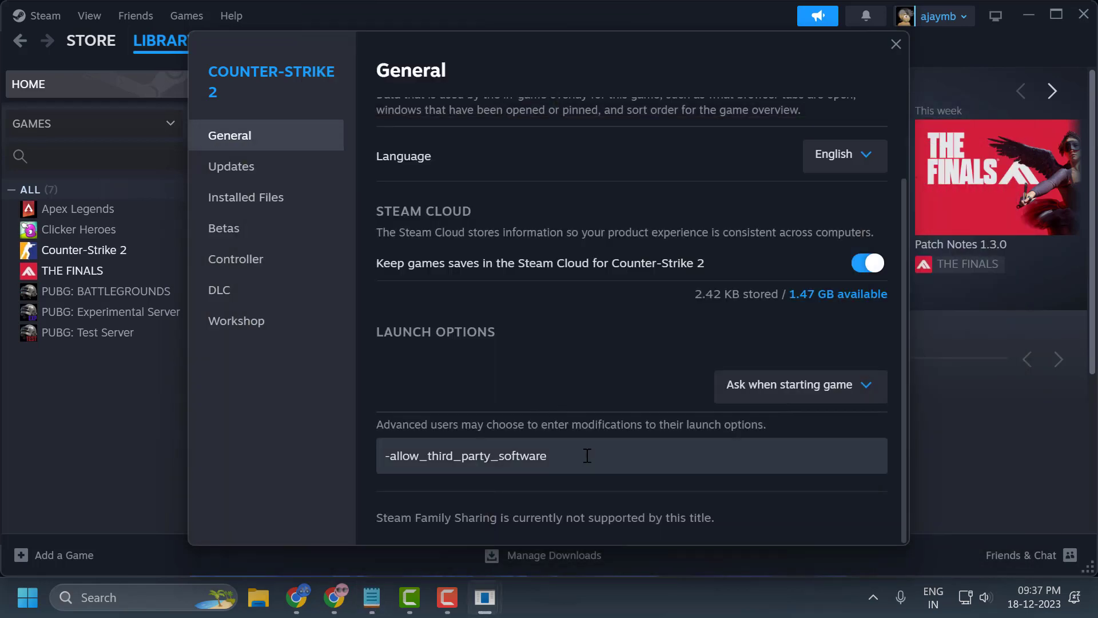
left_click_drag(589, 456, 348, 456)
right_click(485, 456)
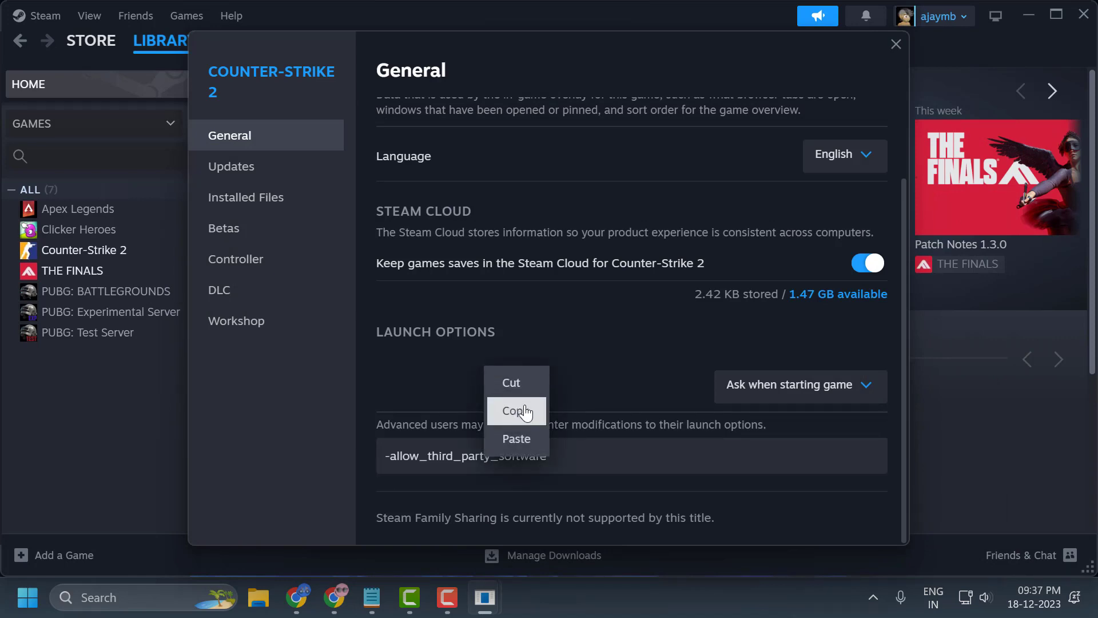
left_click(519, 435)
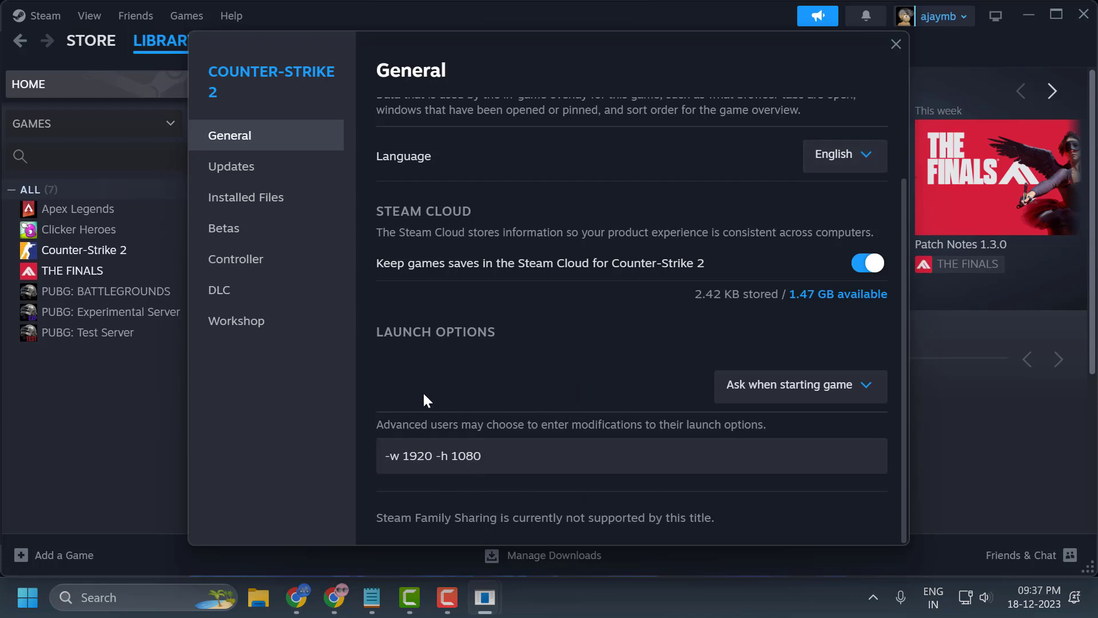
left_click(901, 46)
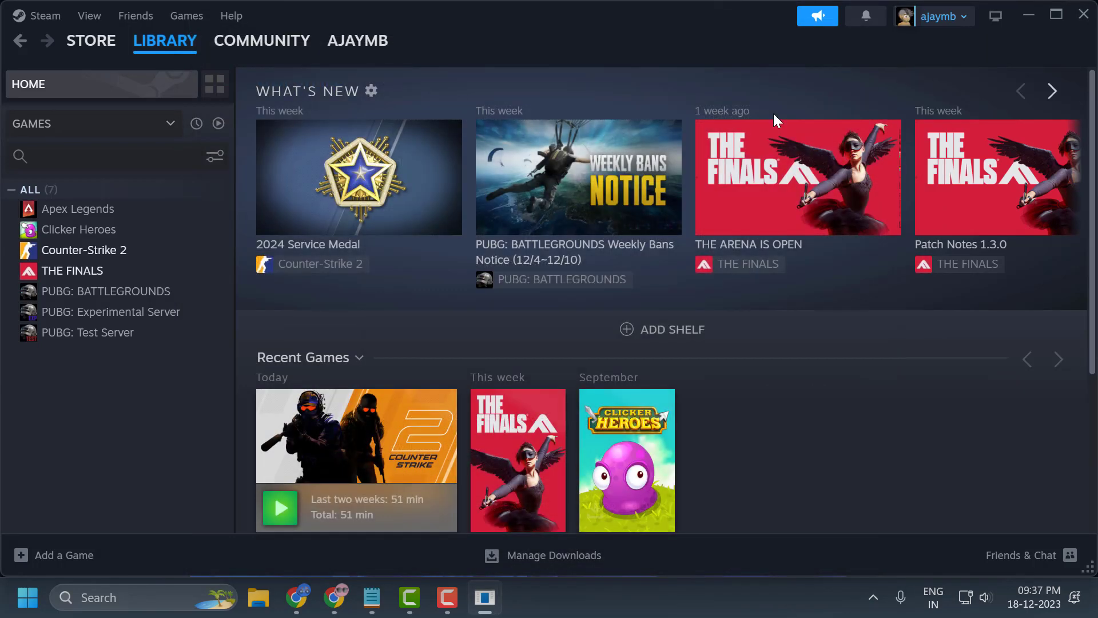